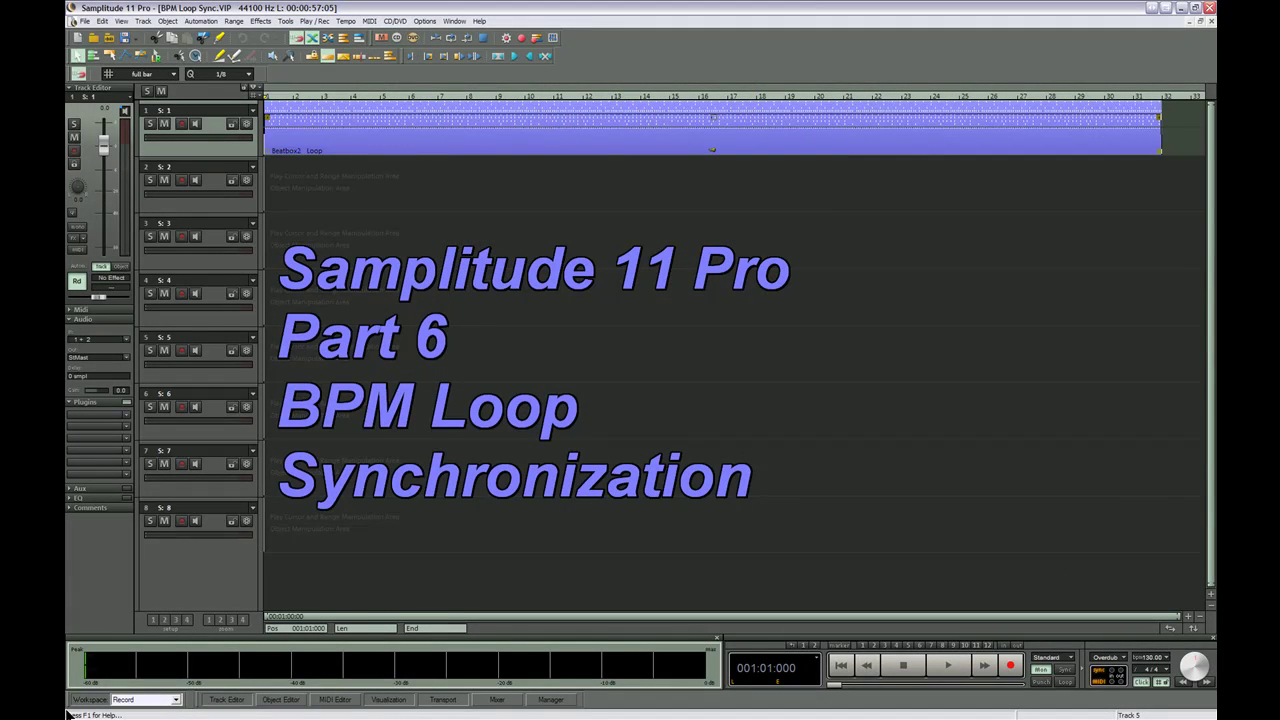
Open the Beatbox2 groove on track 1 in the drum pattern editor and listen to it
click(517, 150)
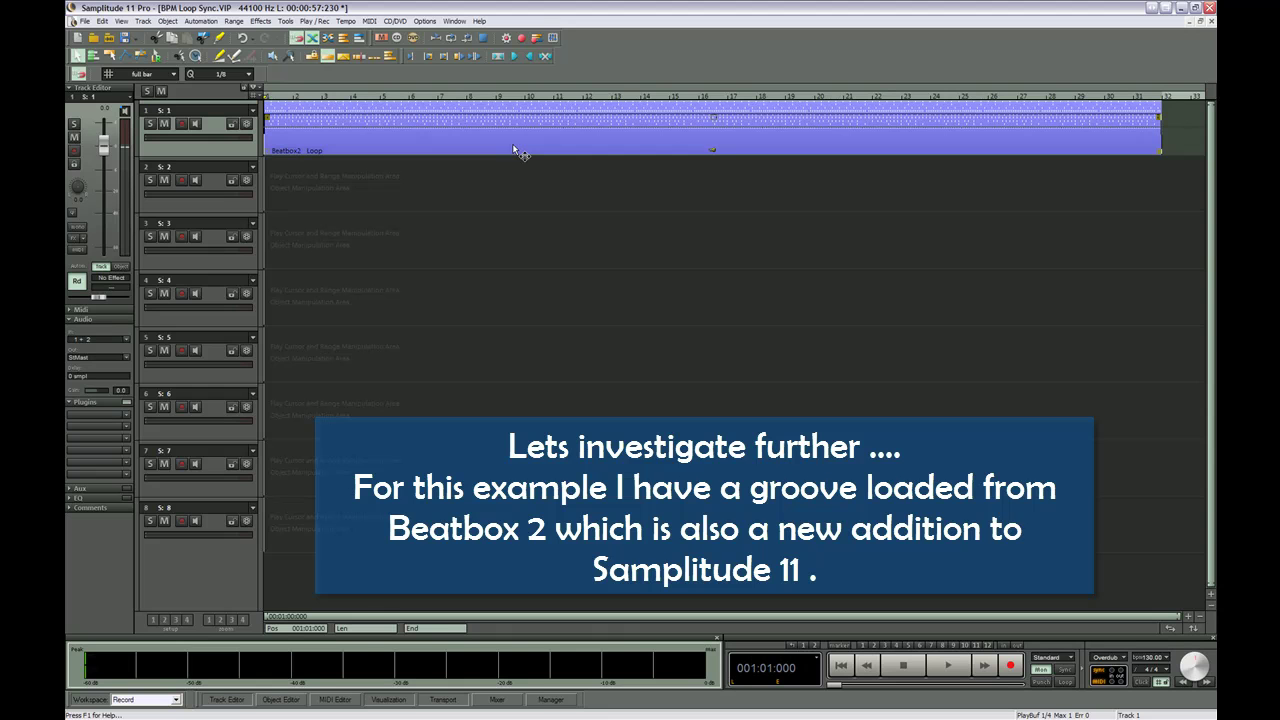
double_click(513, 146)
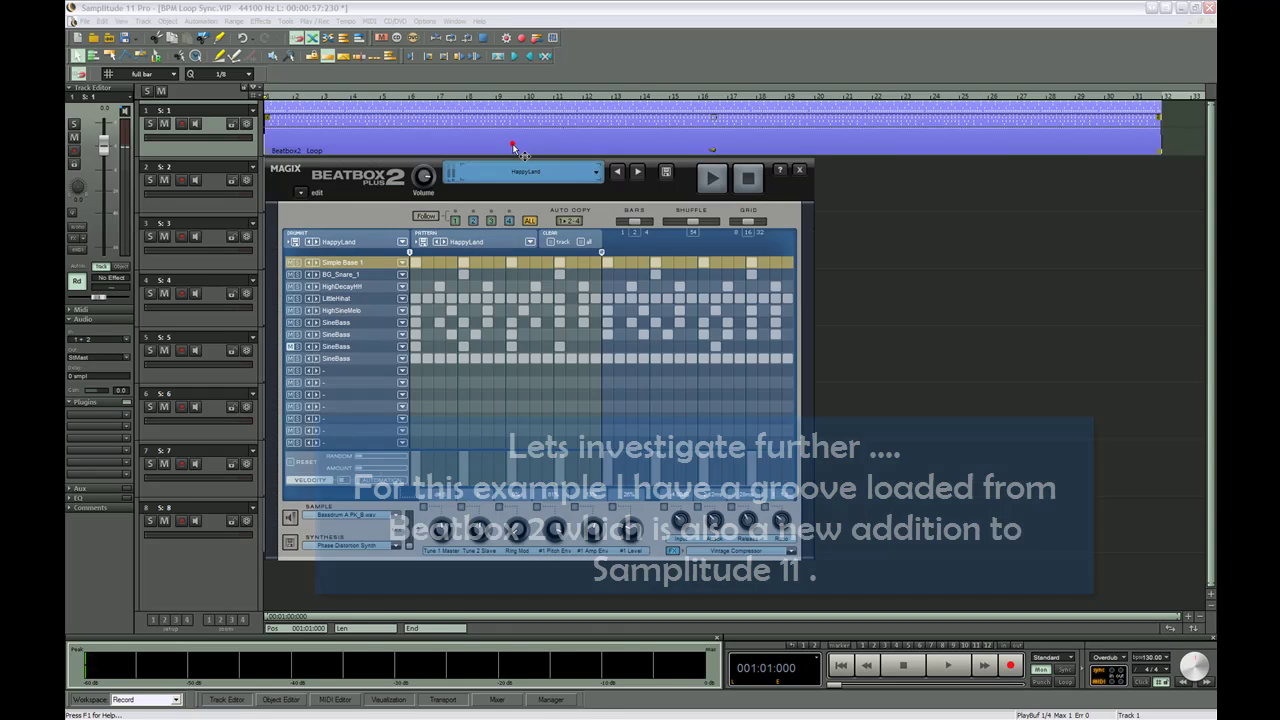
key(space)
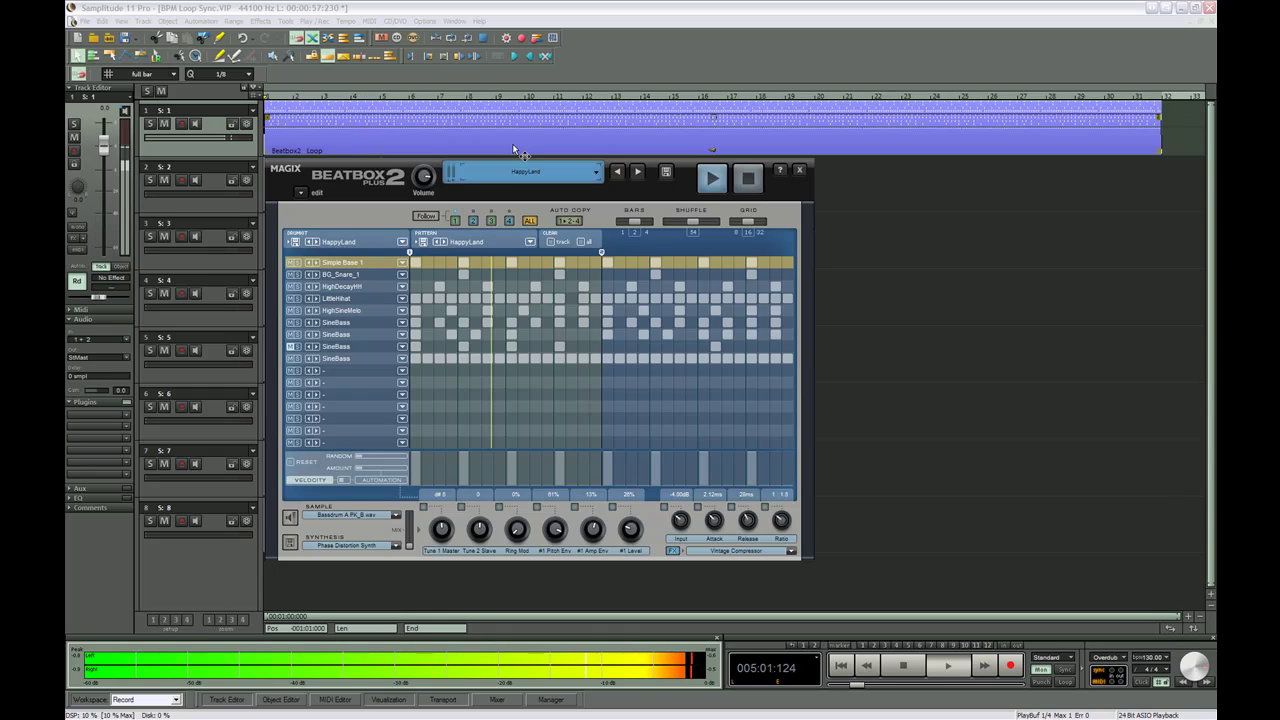
key(space)
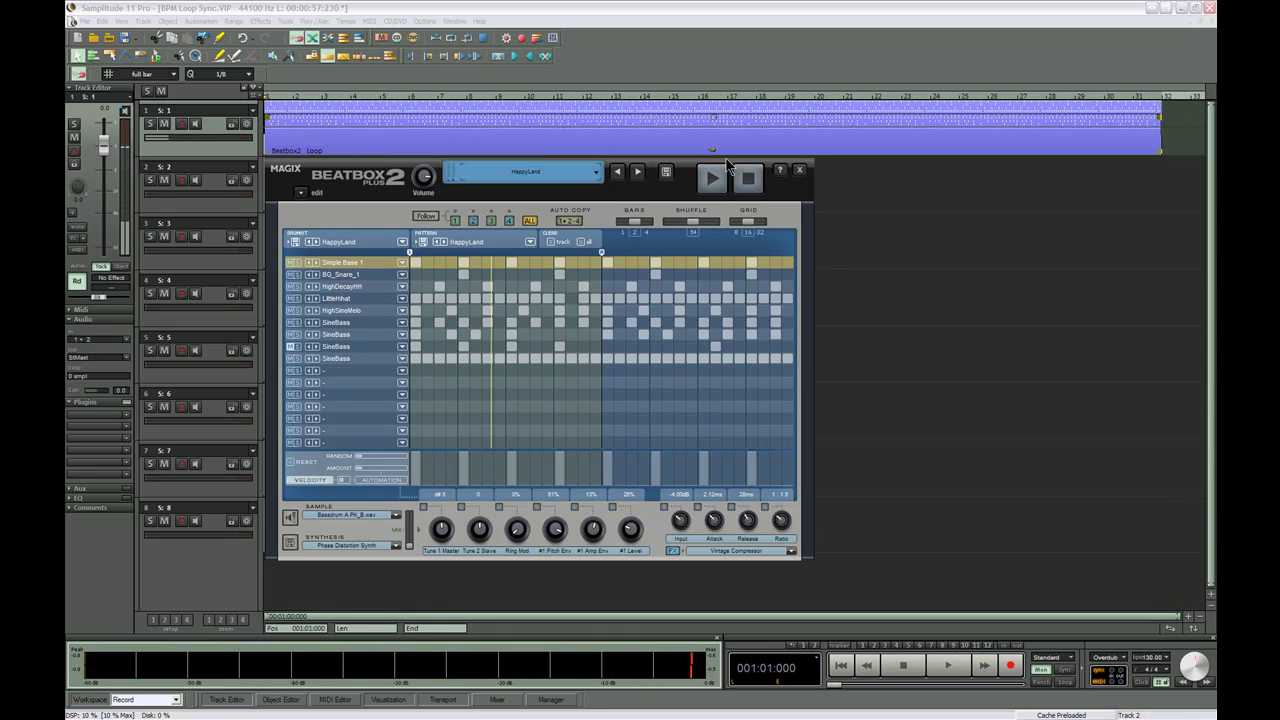
click(799, 170)
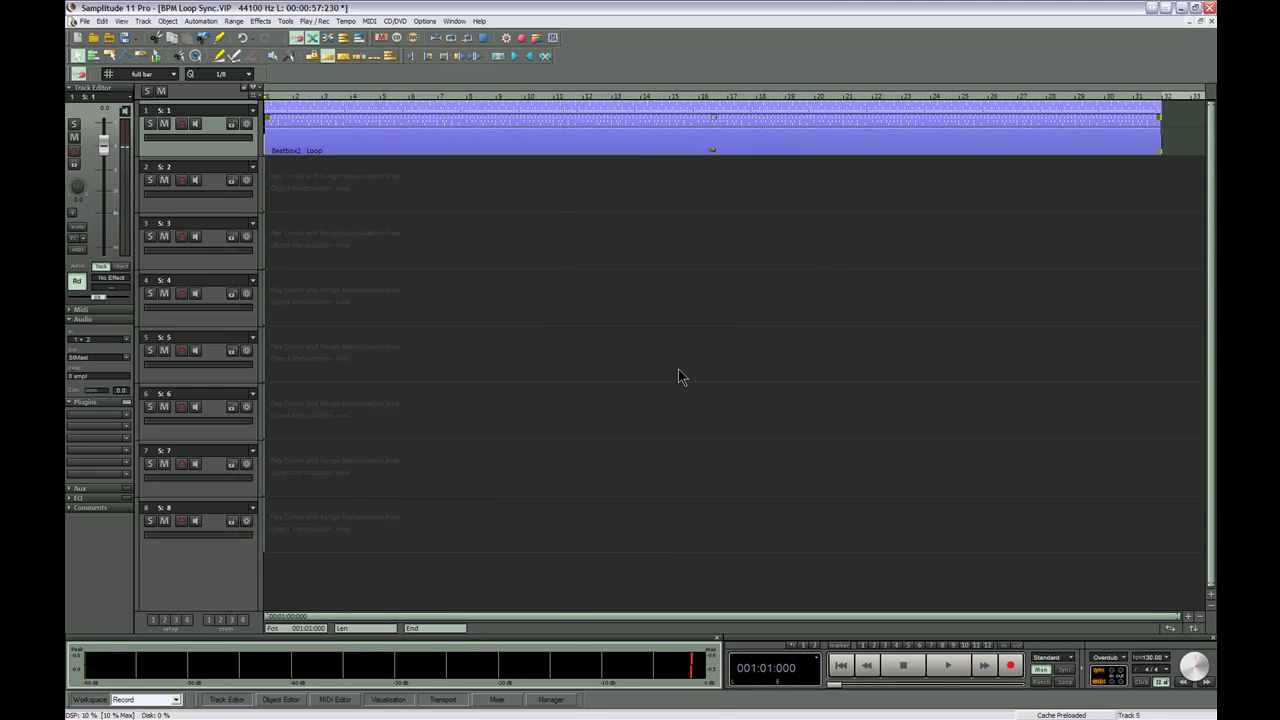
Open the file browser on the latinpercussion loops and preview Cabasa 07 and Clave 10
click(556, 700)
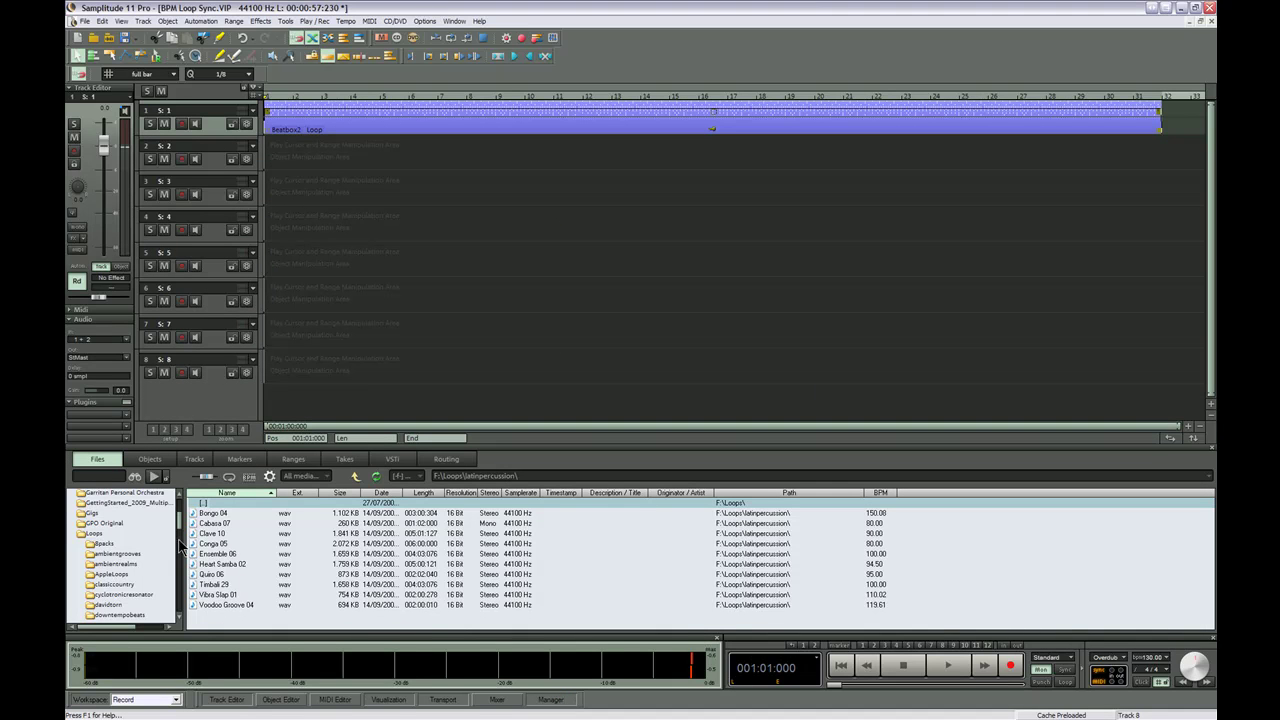
click(110, 461)
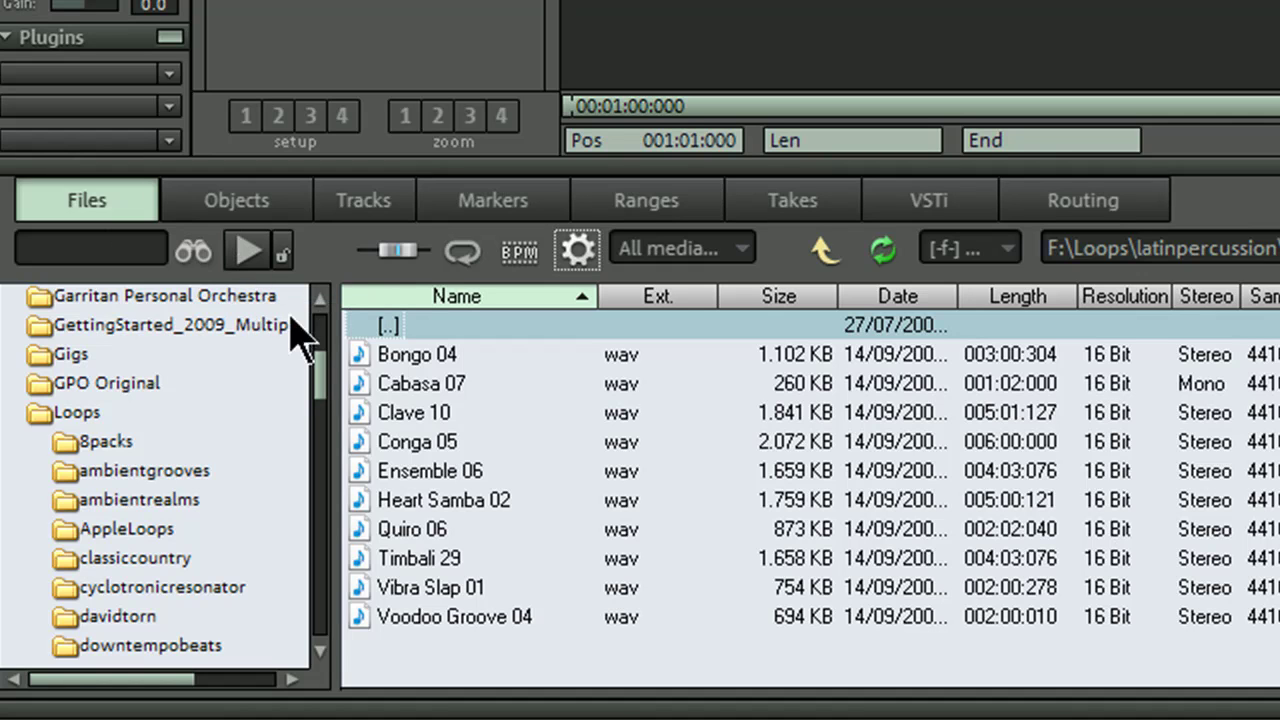
click(391, 393)
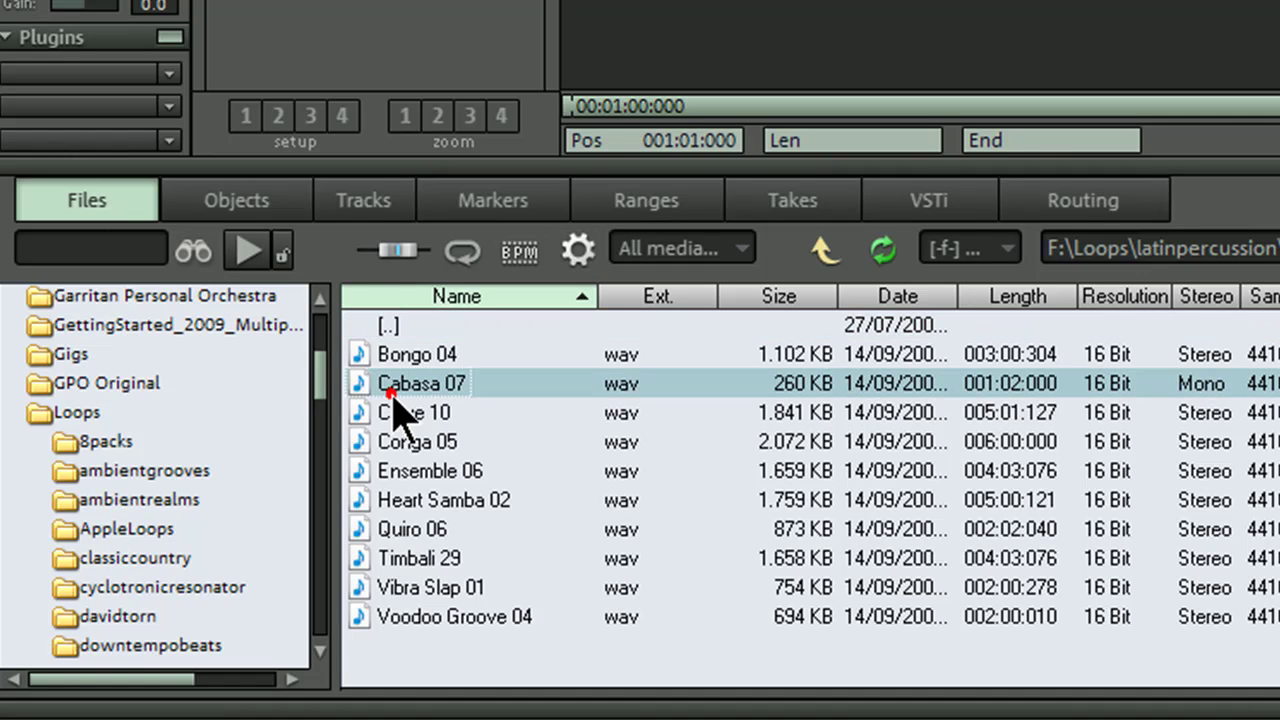
click(247, 264)
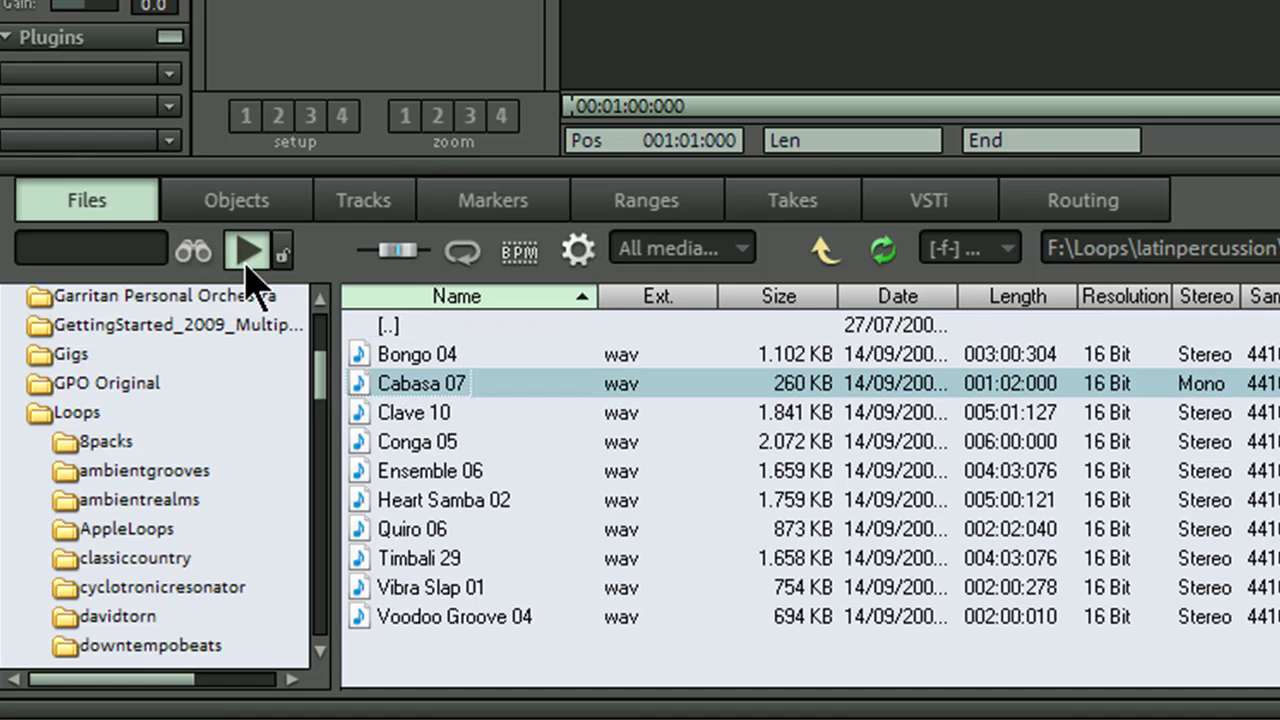
click(416, 412)
click(258, 258)
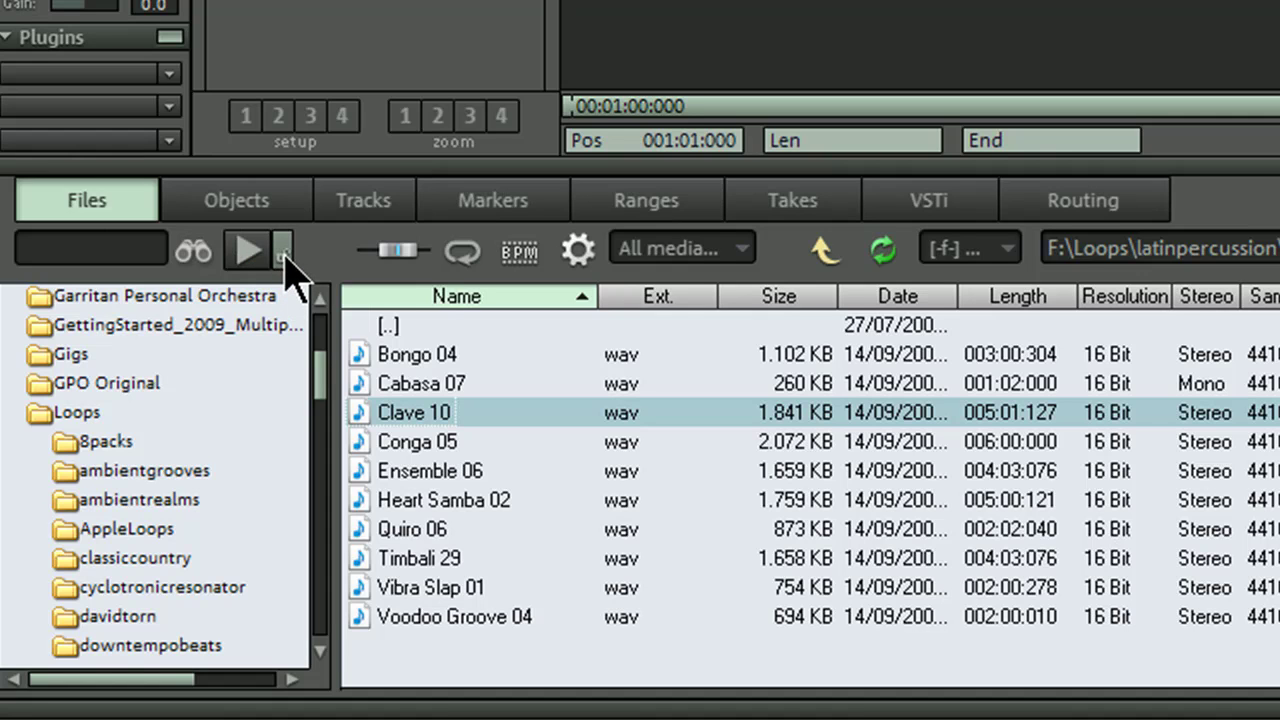
Turn on autoplay and audition Clave 10, Conga 05, Ensemble 06, Heart Samba 02, Quiro 06 and Cabasa 07
click(283, 256)
click(410, 412)
click(415, 430)
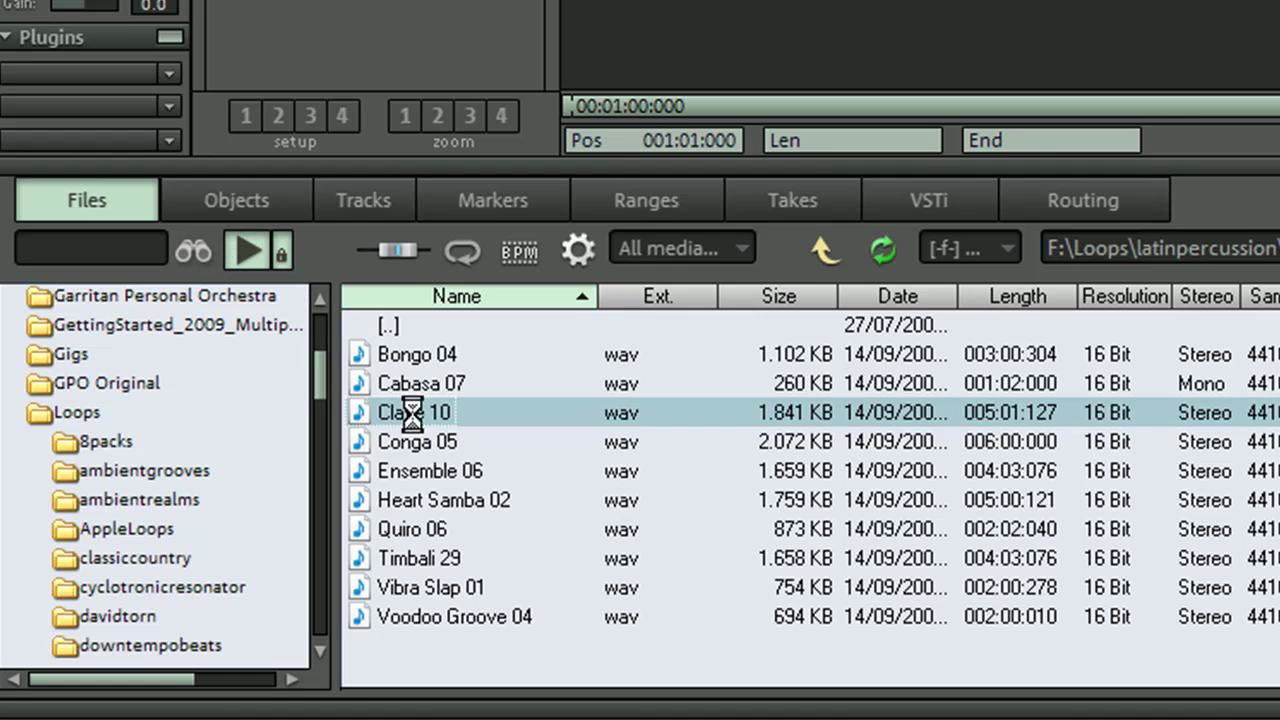
key(Down)
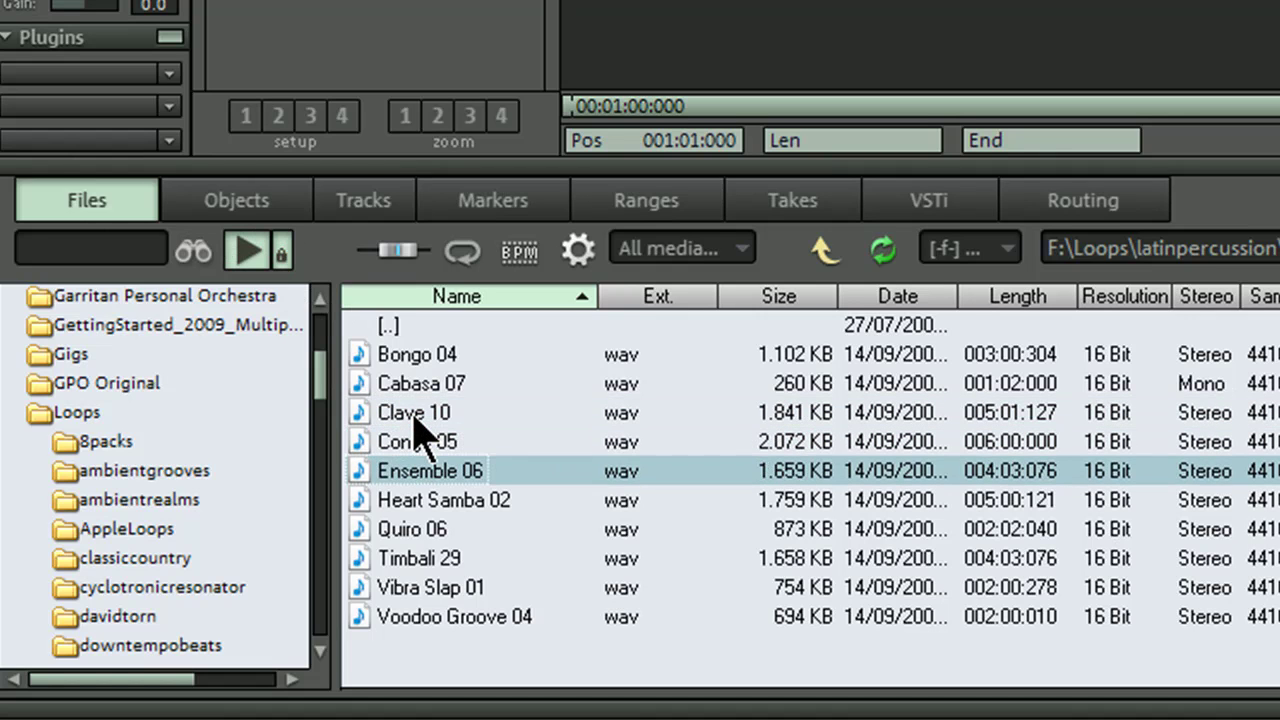
key(Down)
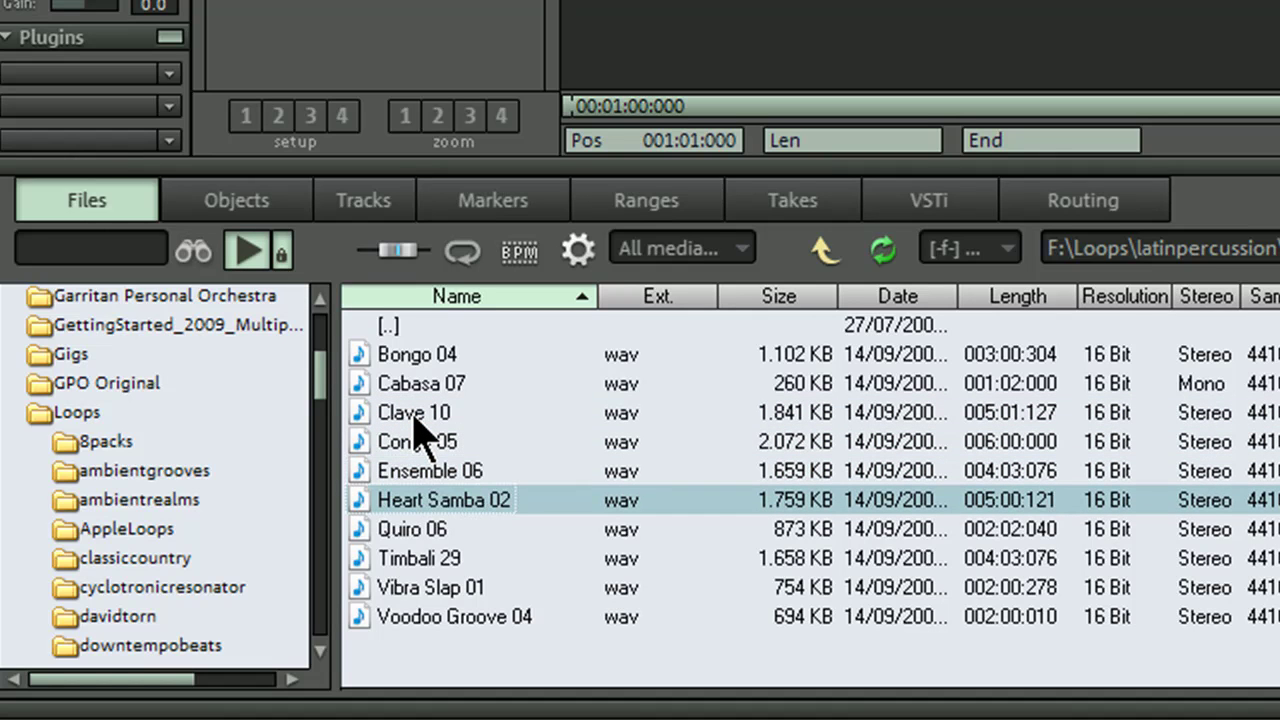
key(Down)
key(Down)
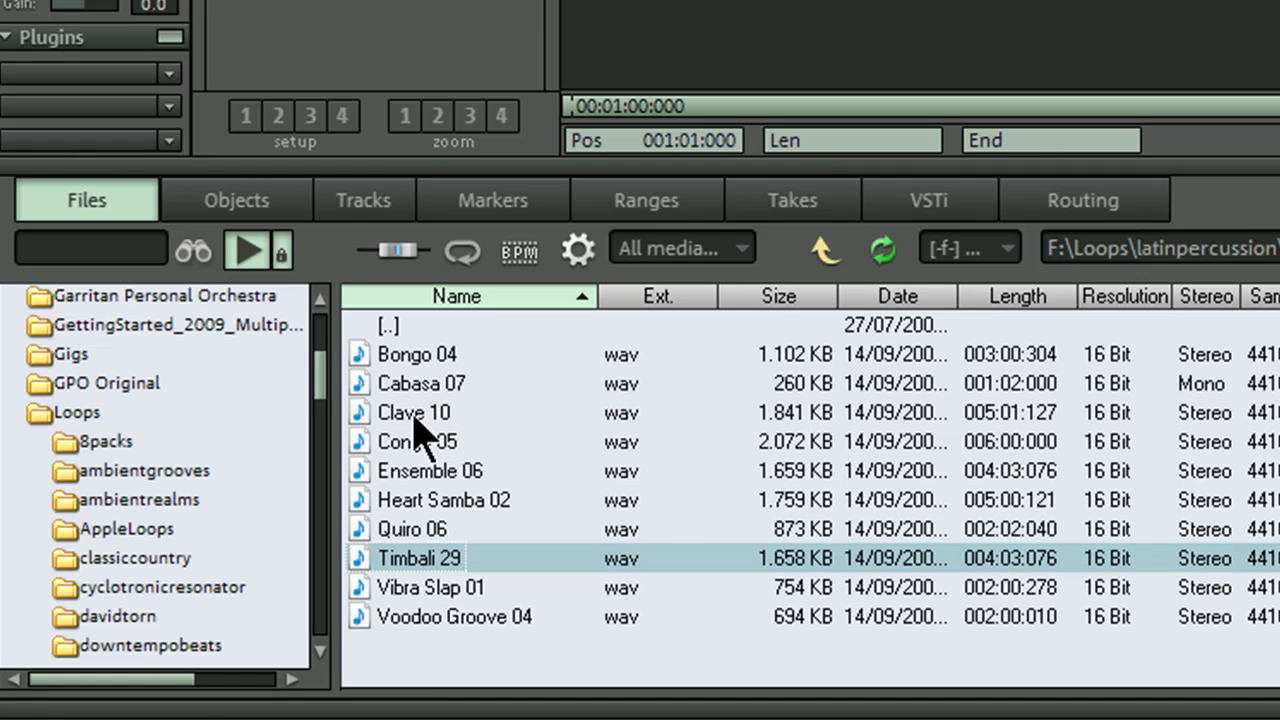
click(414, 414)
key(space)
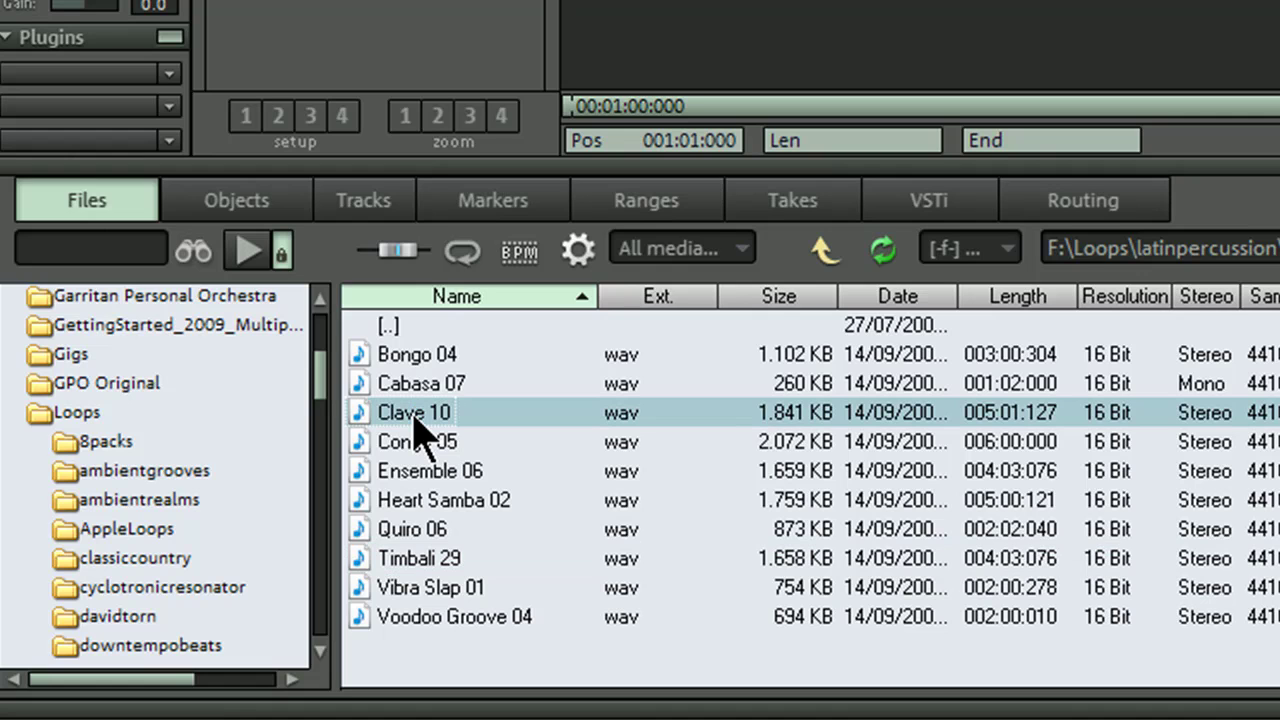
click(424, 399)
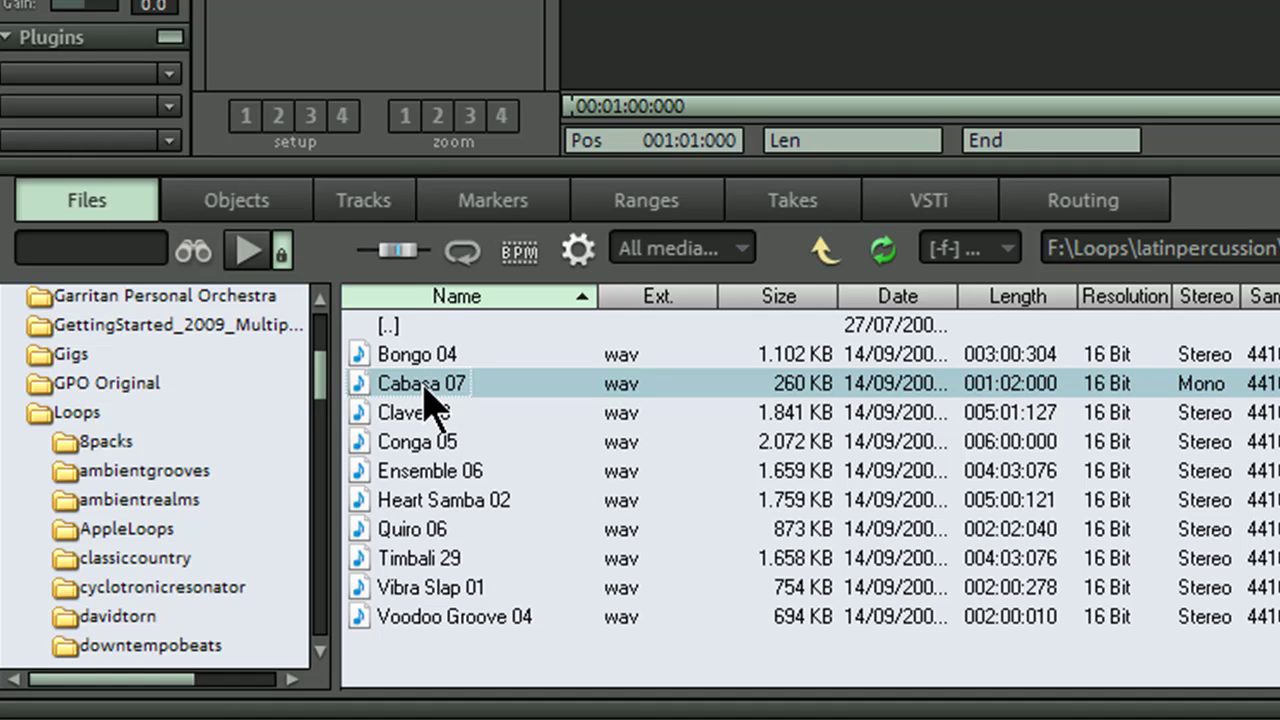
Turn on looped preview, audition Cabasa 07, then hear Conga 05 over the playing project
click(464, 254)
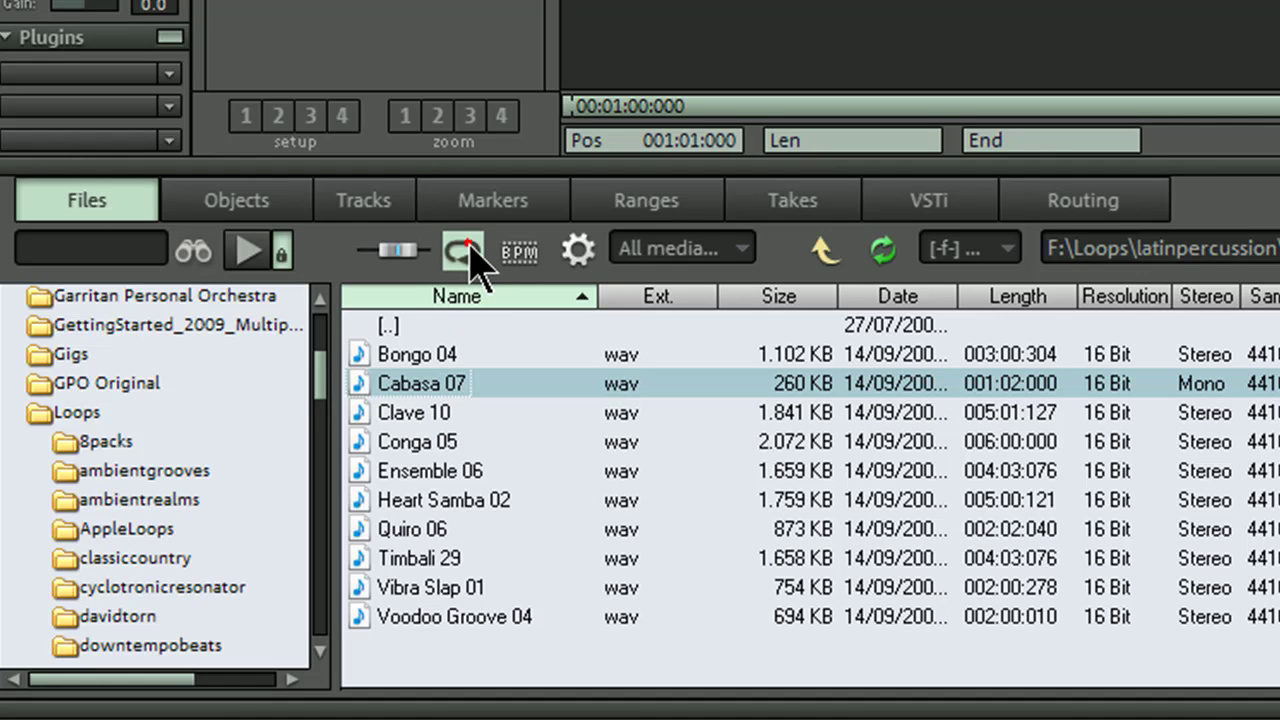
click(444, 383)
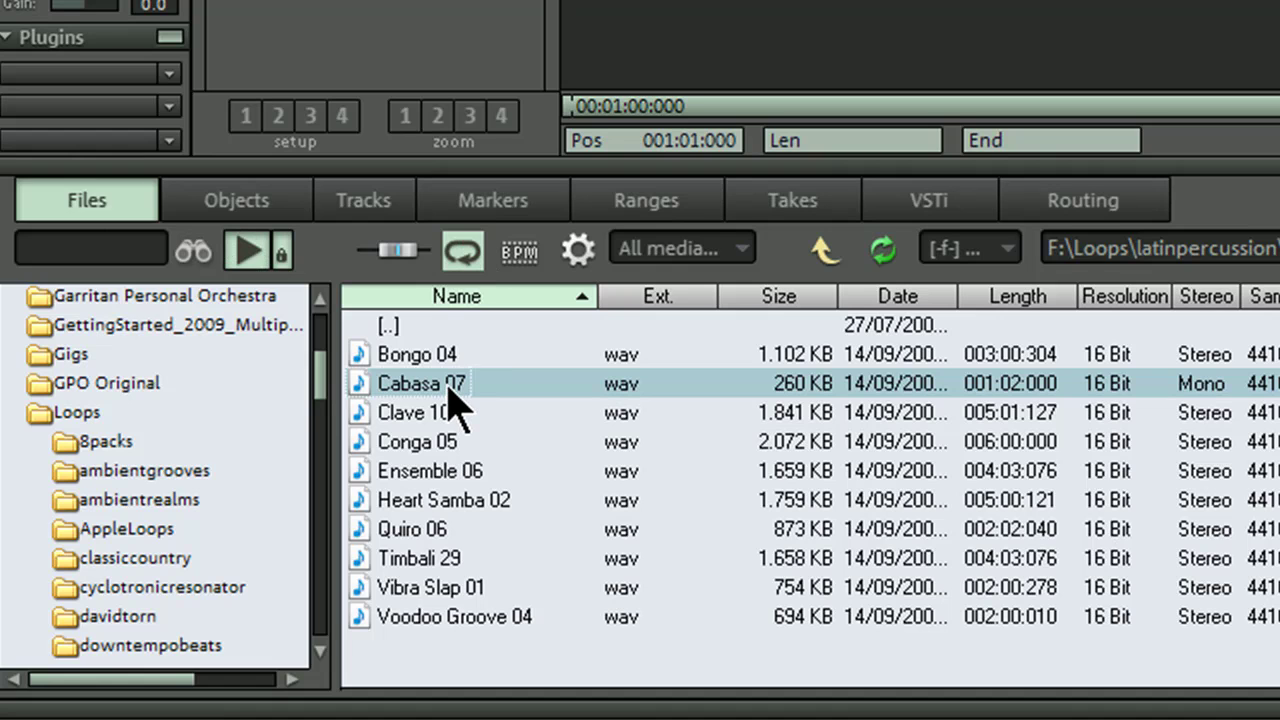
click(246, 250)
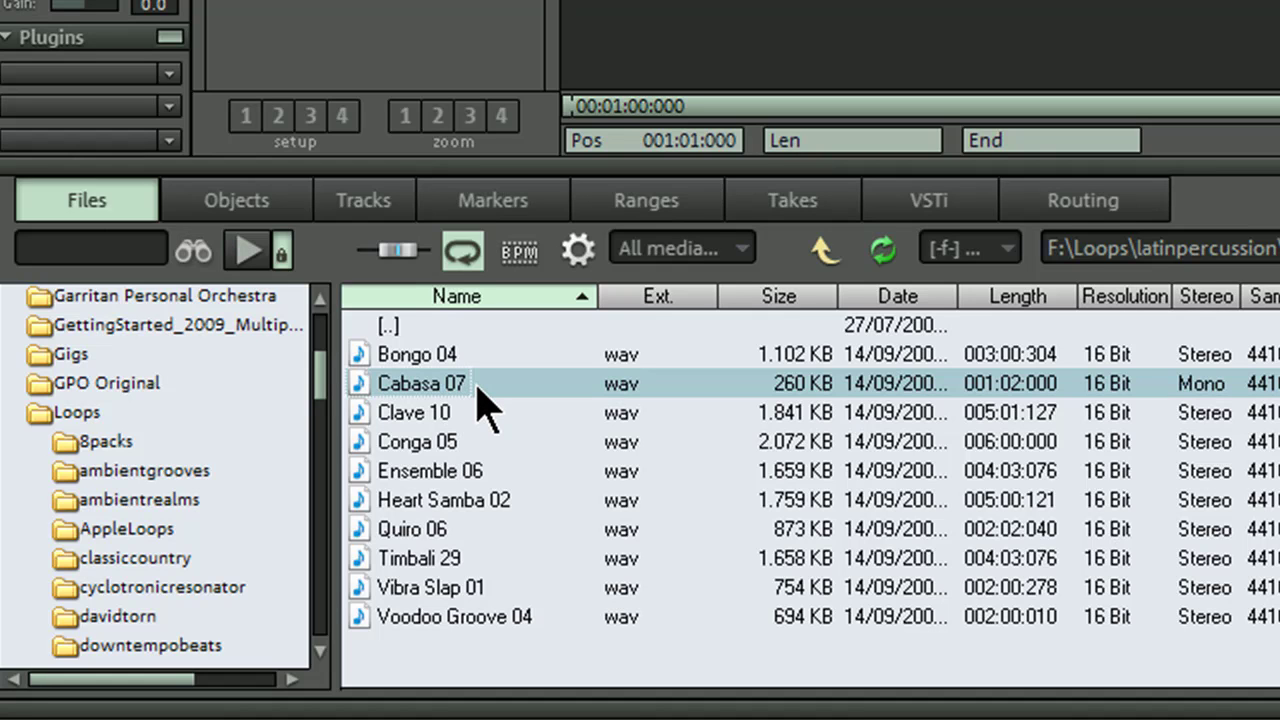
key(space)
click(415, 447)
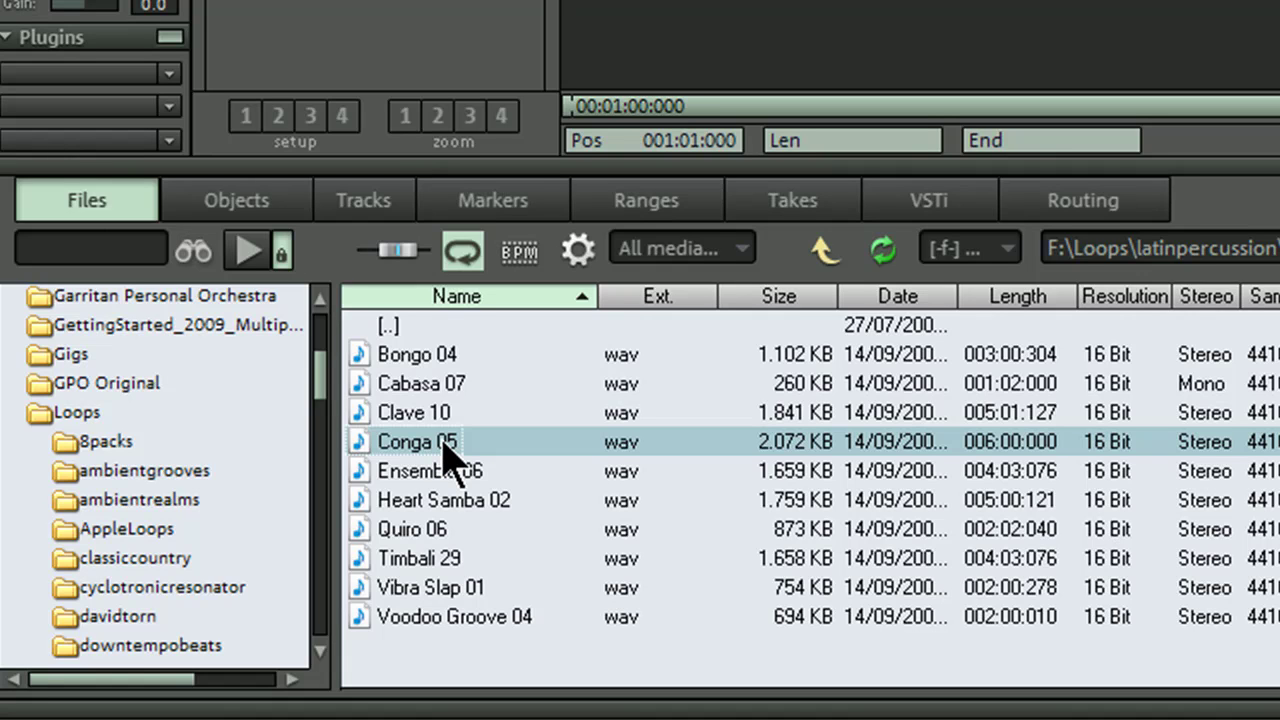
Sync previews to project tempo; audition Ensemble 06, Heart Samba 02, Quiro 06, Timbali 29, Voodoo Groove 04
click(519, 252)
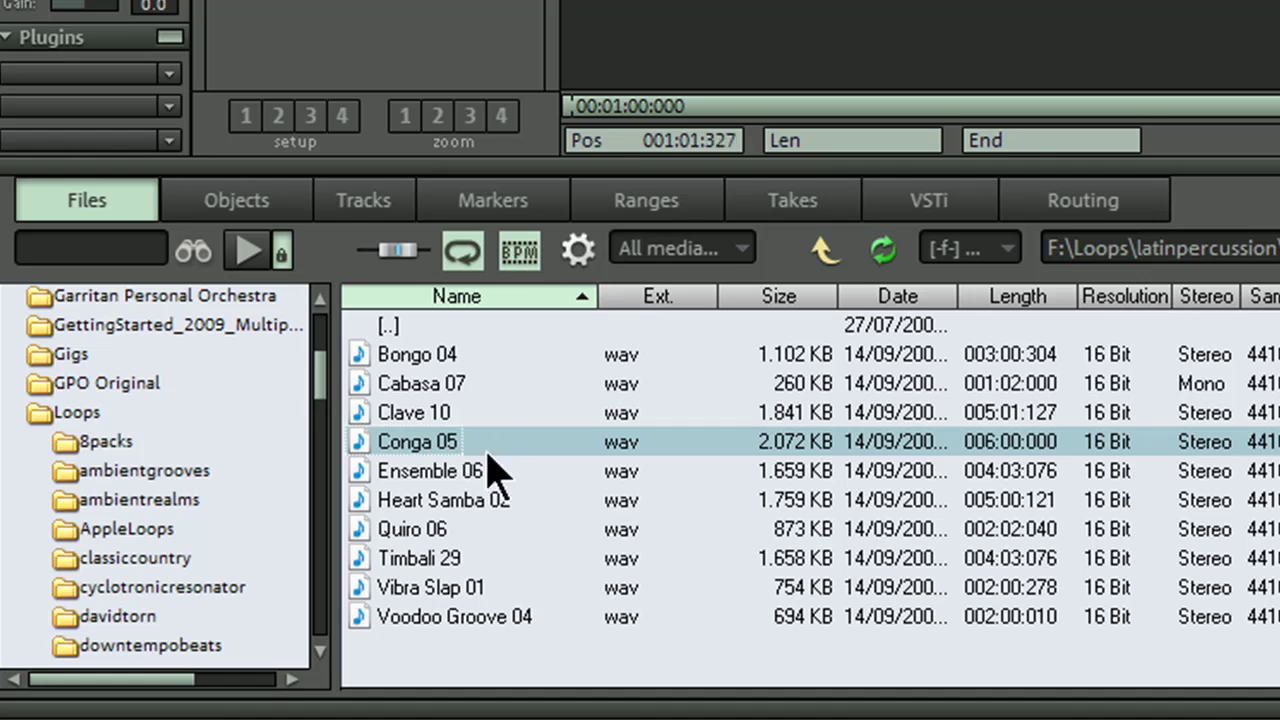
click(428, 478)
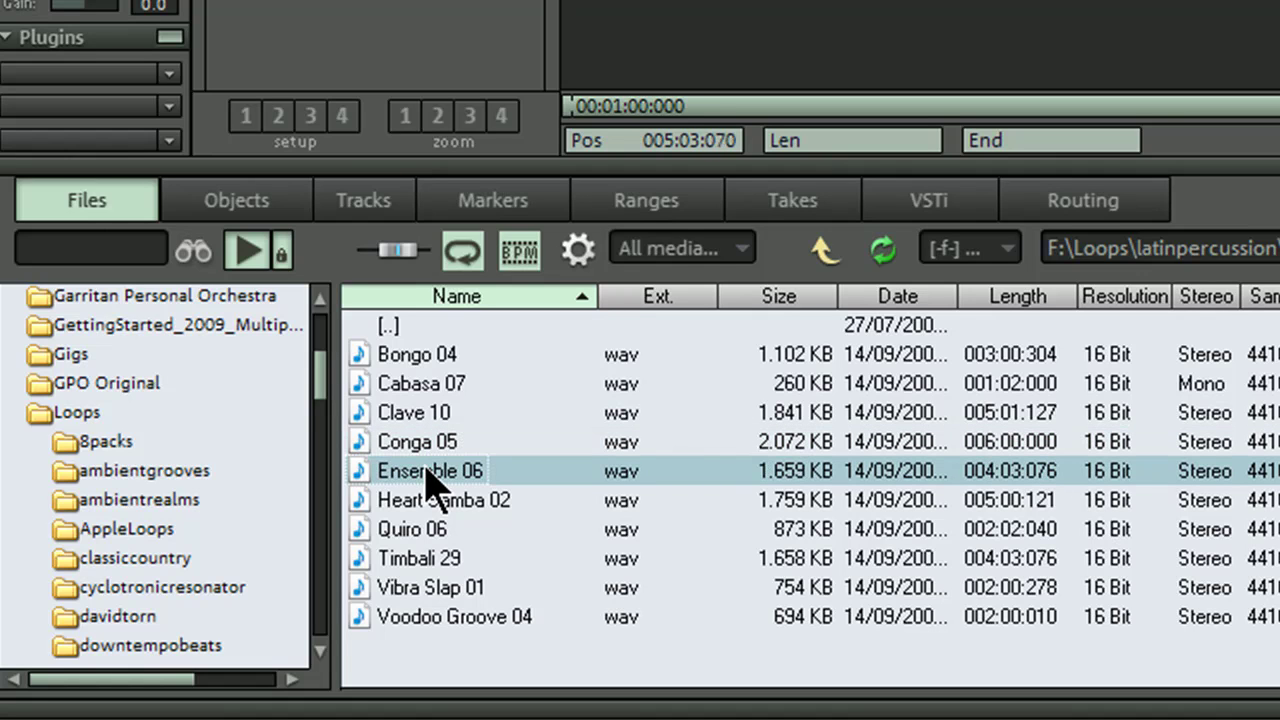
click(433, 502)
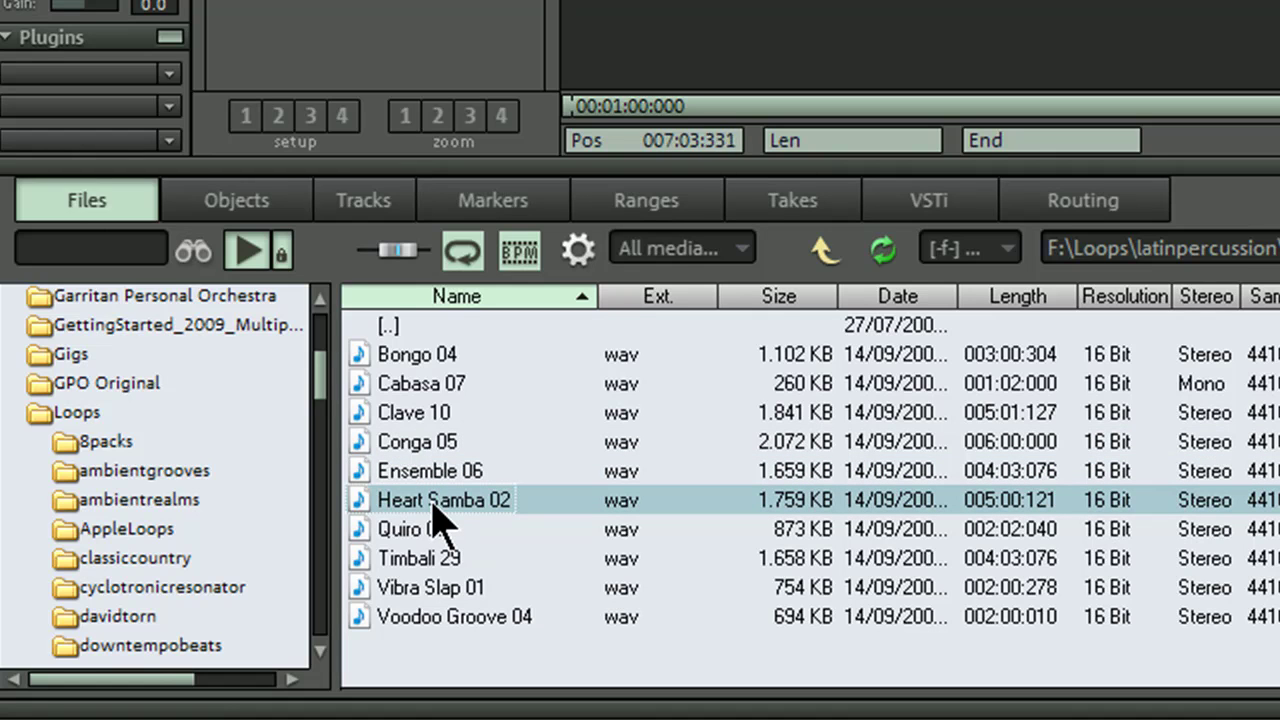
click(430, 530)
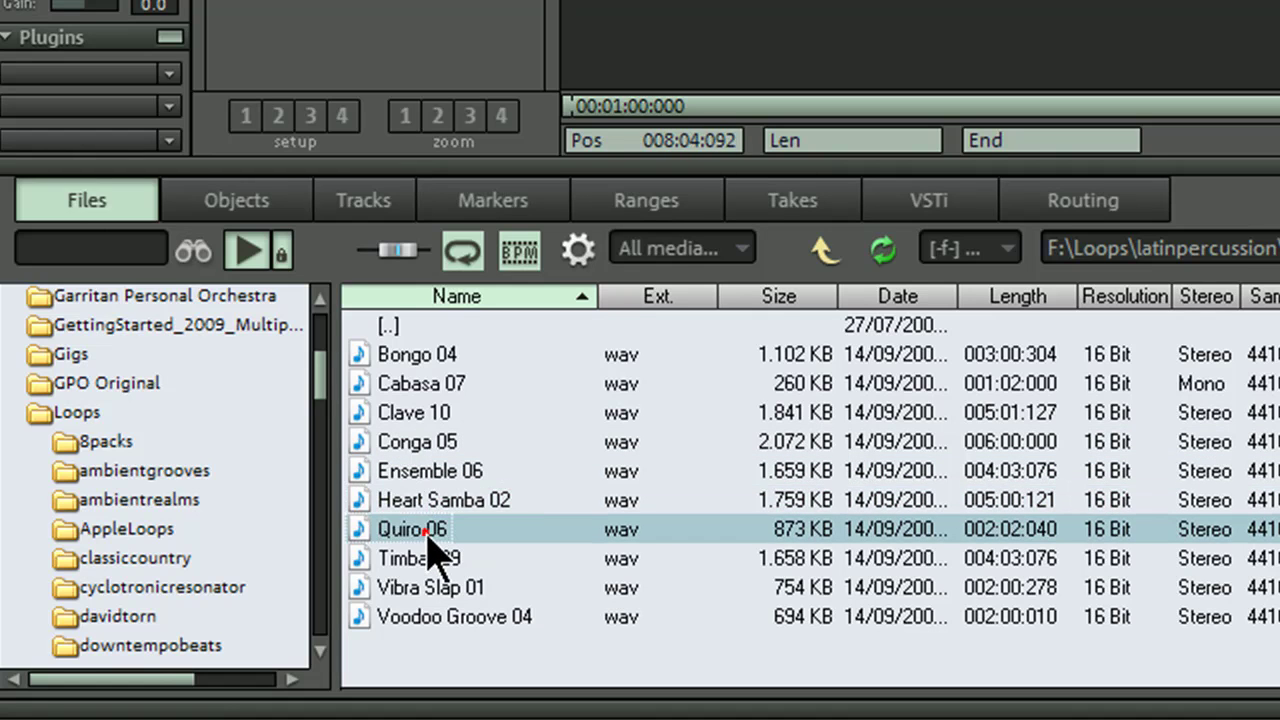
click(438, 558)
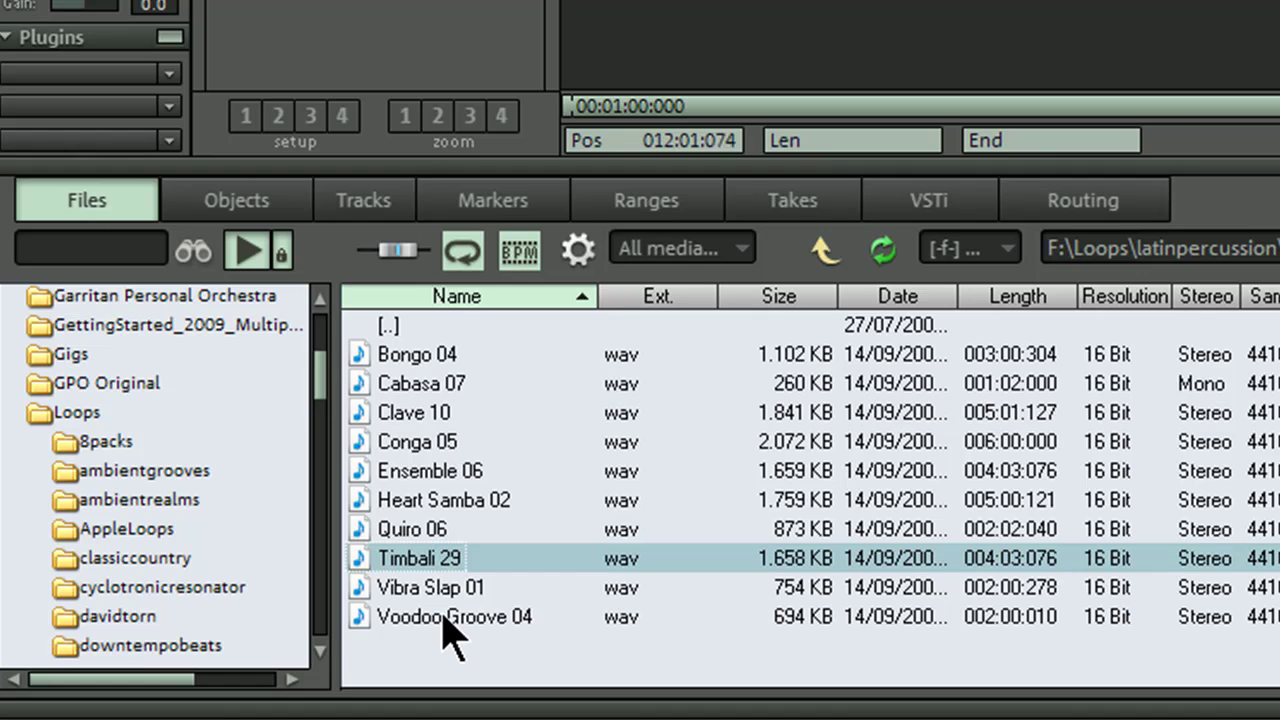
click(452, 617)
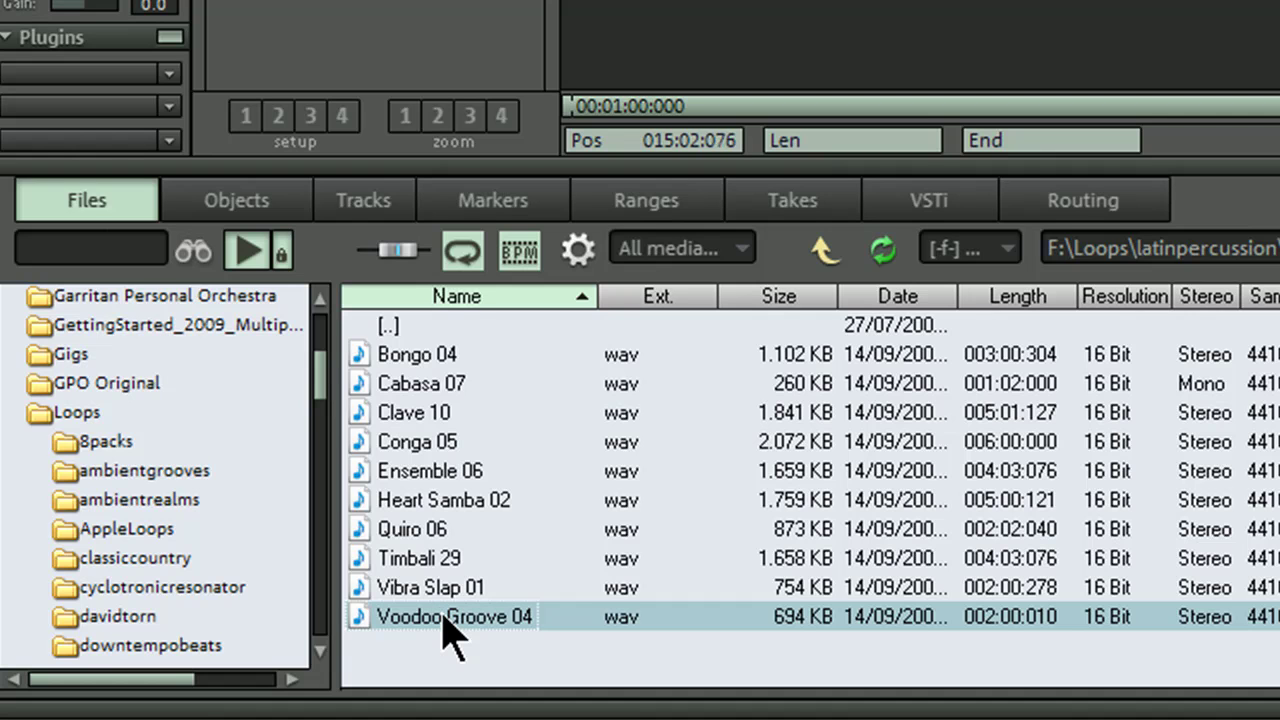
key(space)
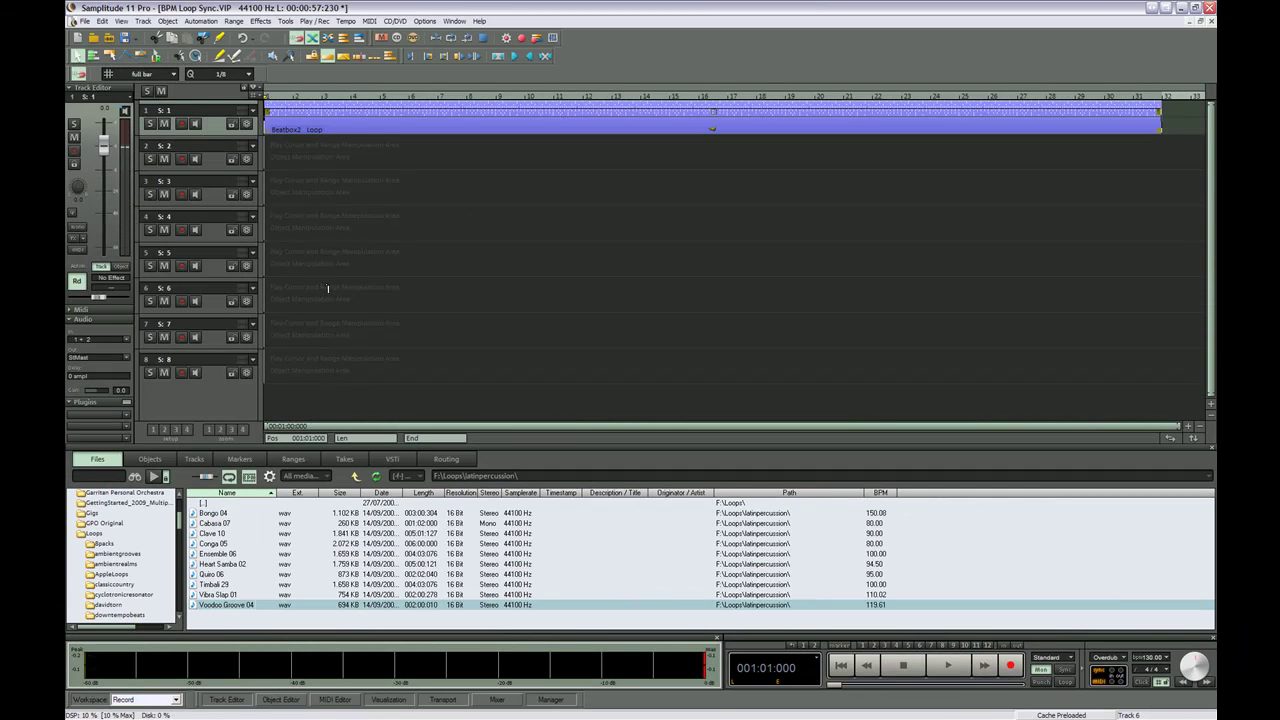
Insert Conga 05 on track 2, loop it out to bar 32, and play the arrangement
click(278, 166)
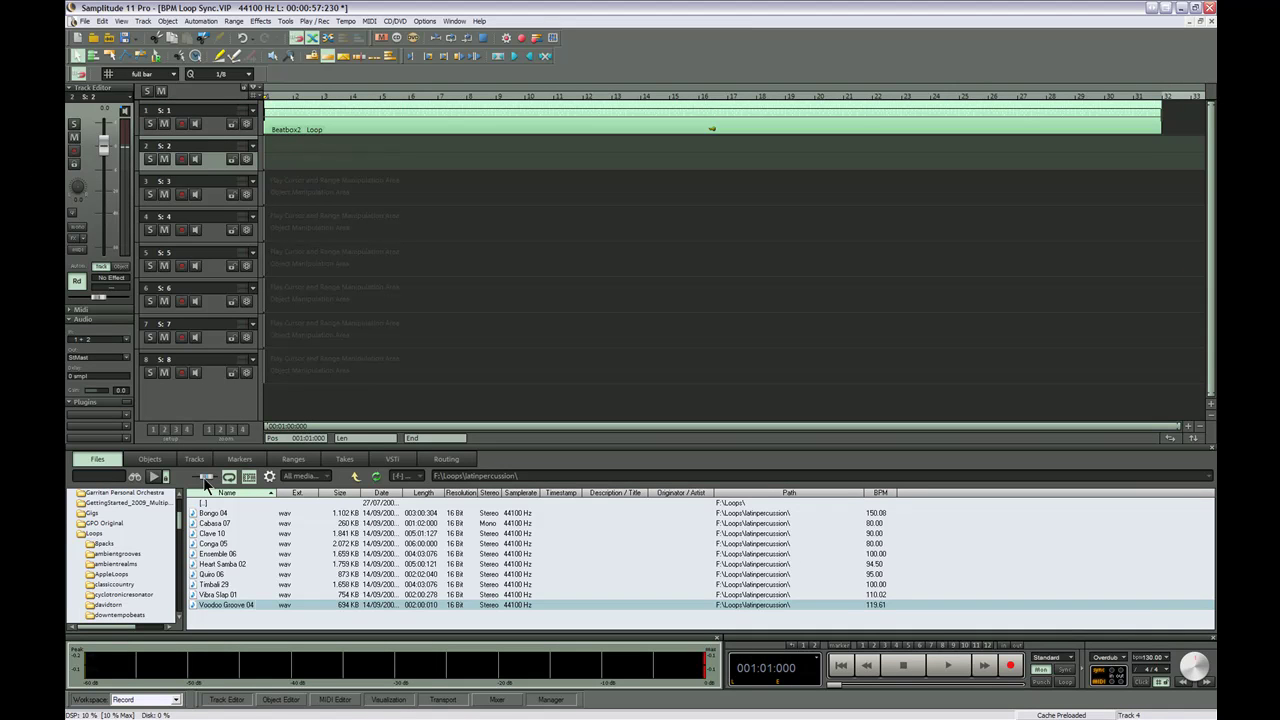
click(217, 545)
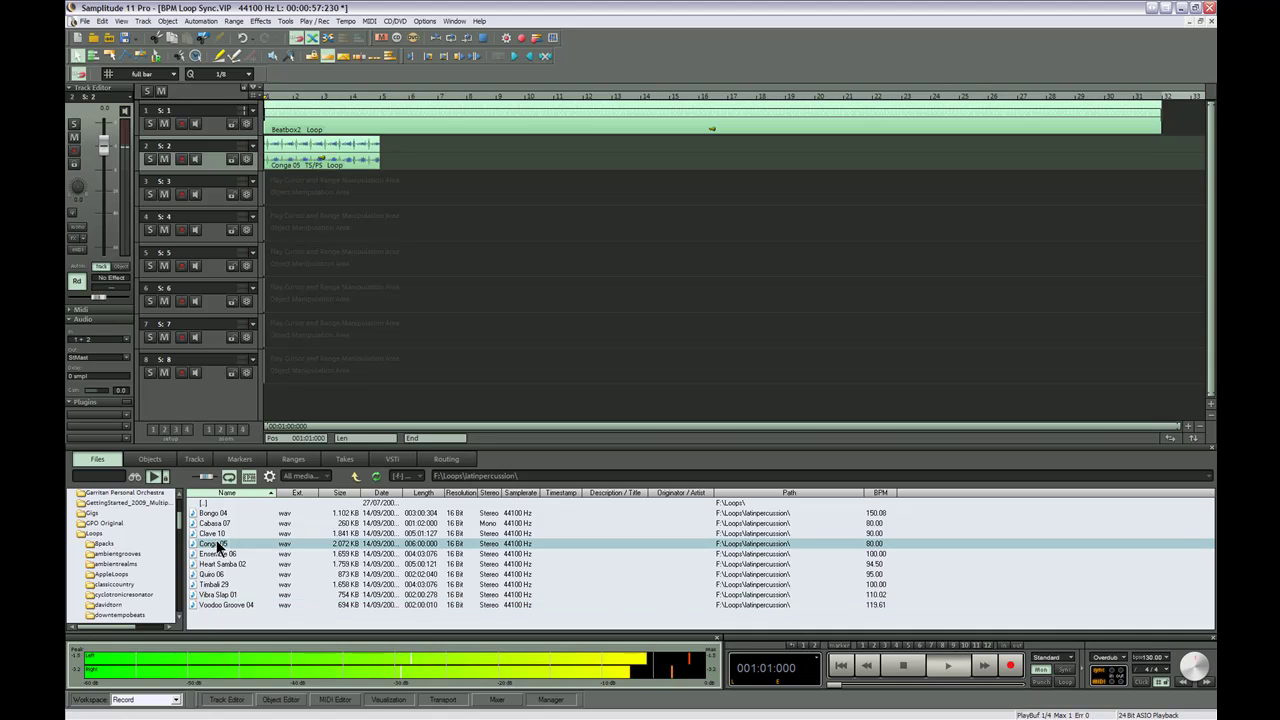
double_click(217, 545)
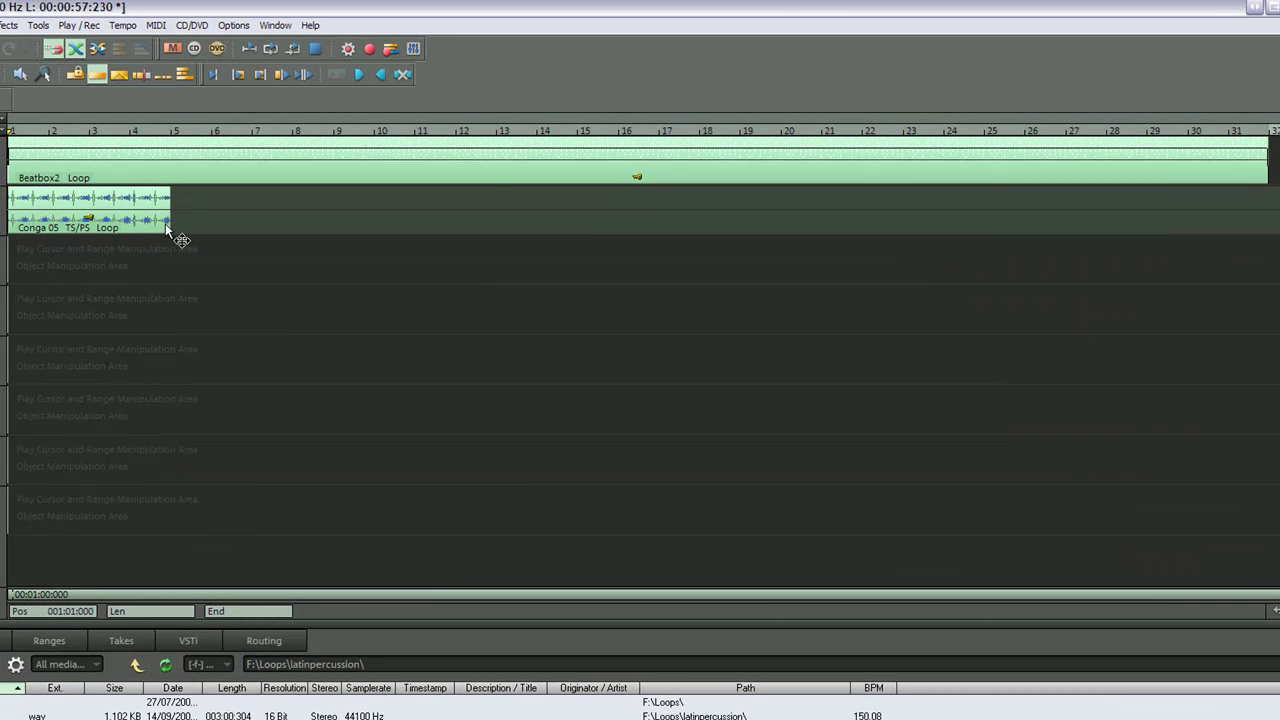
click(166, 226)
drag(169, 231, 1270, 253)
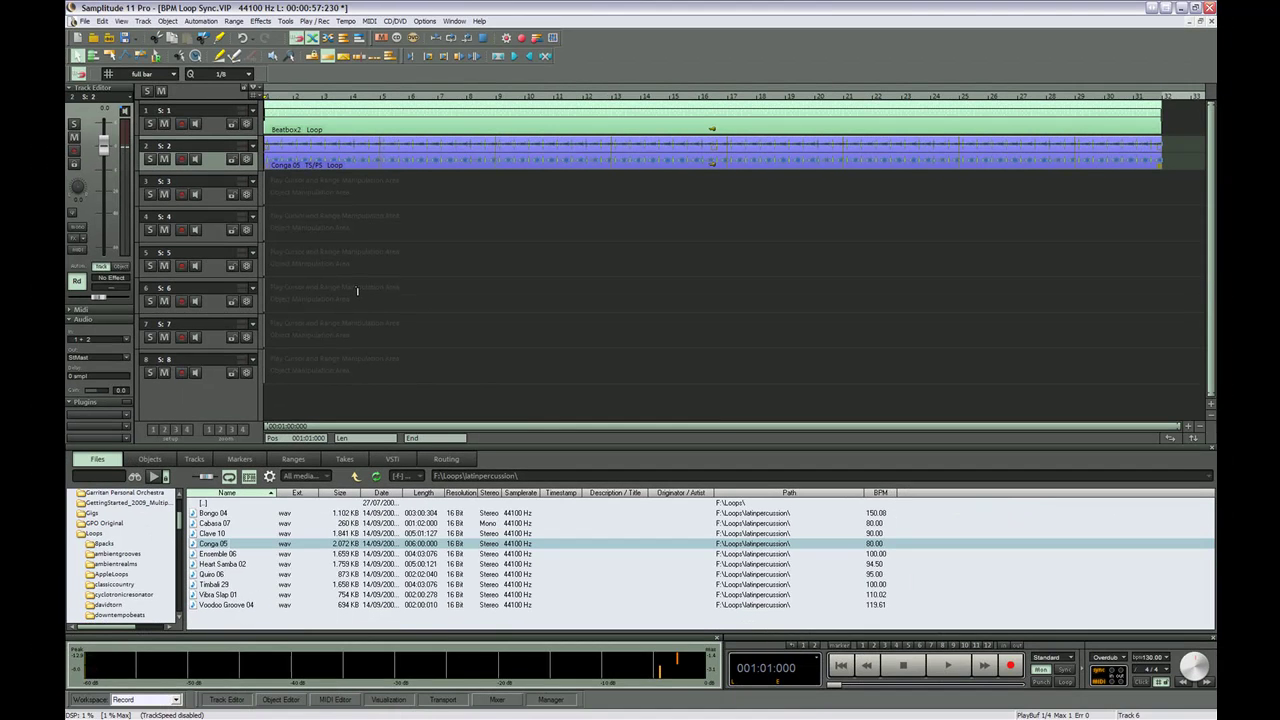
key(space)
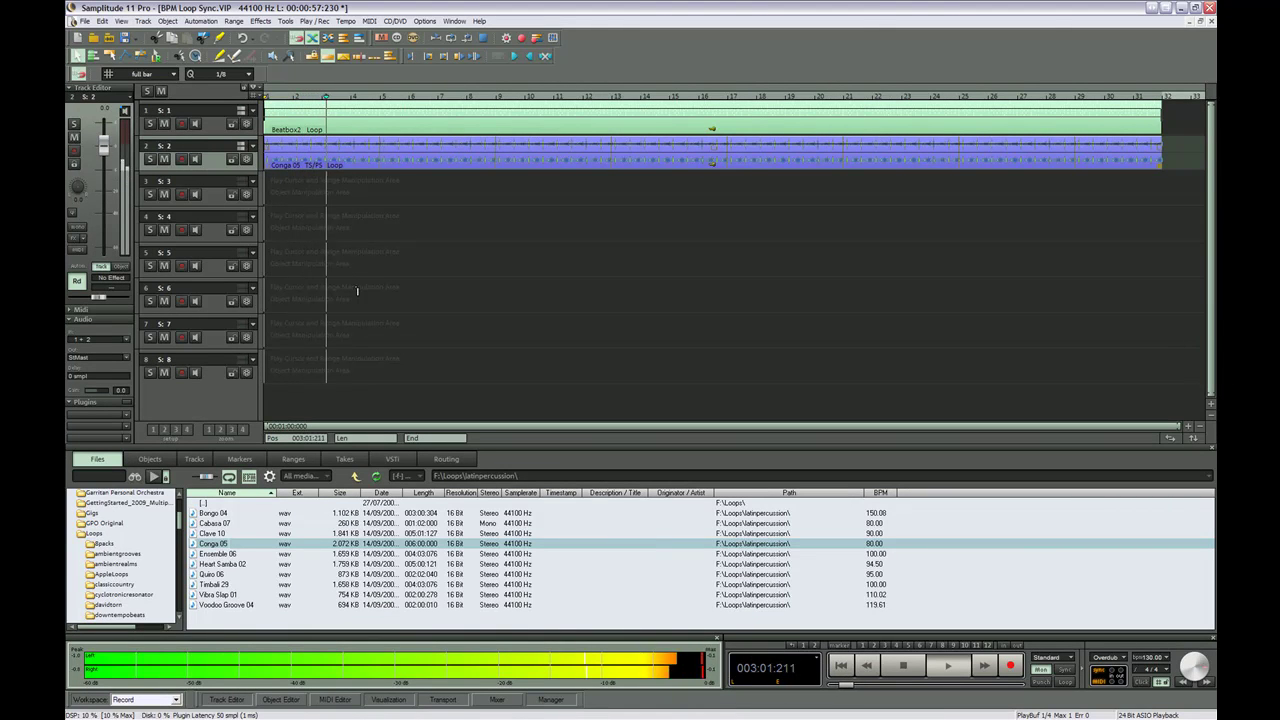
Add two Voodoo Groove 04 clips to track 3 at the playhead
click(348, 195)
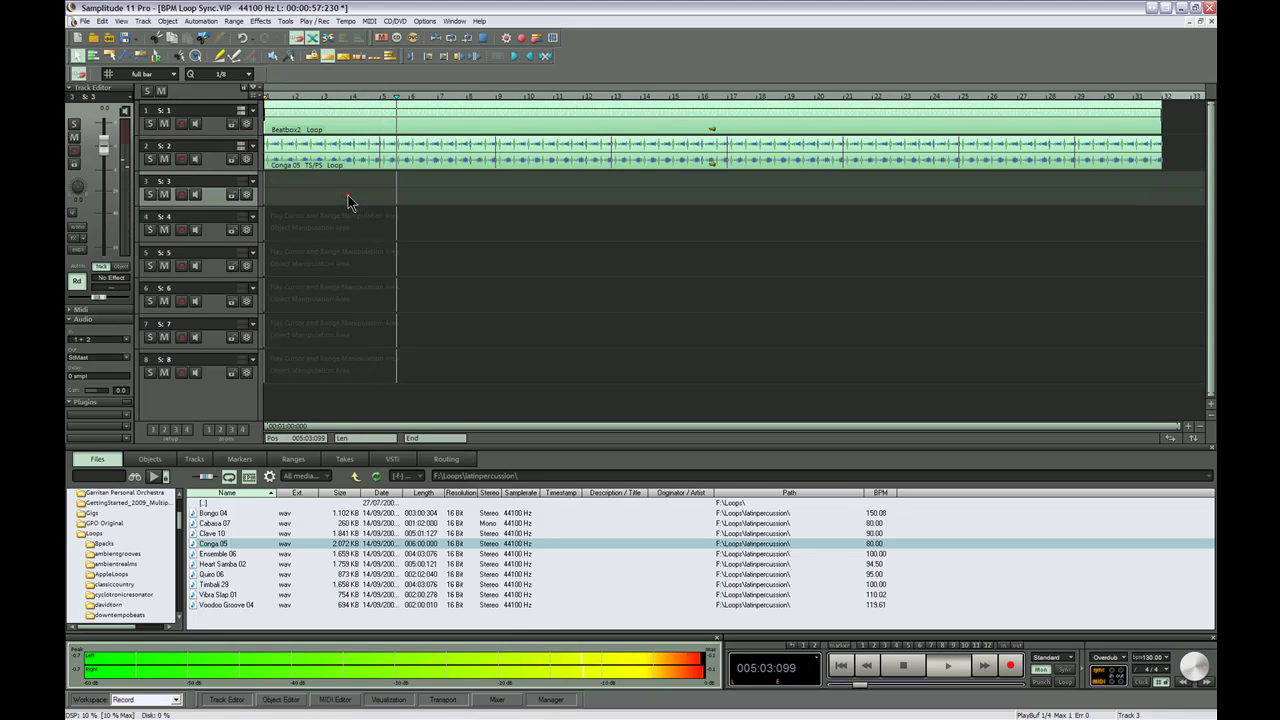
click(228, 606)
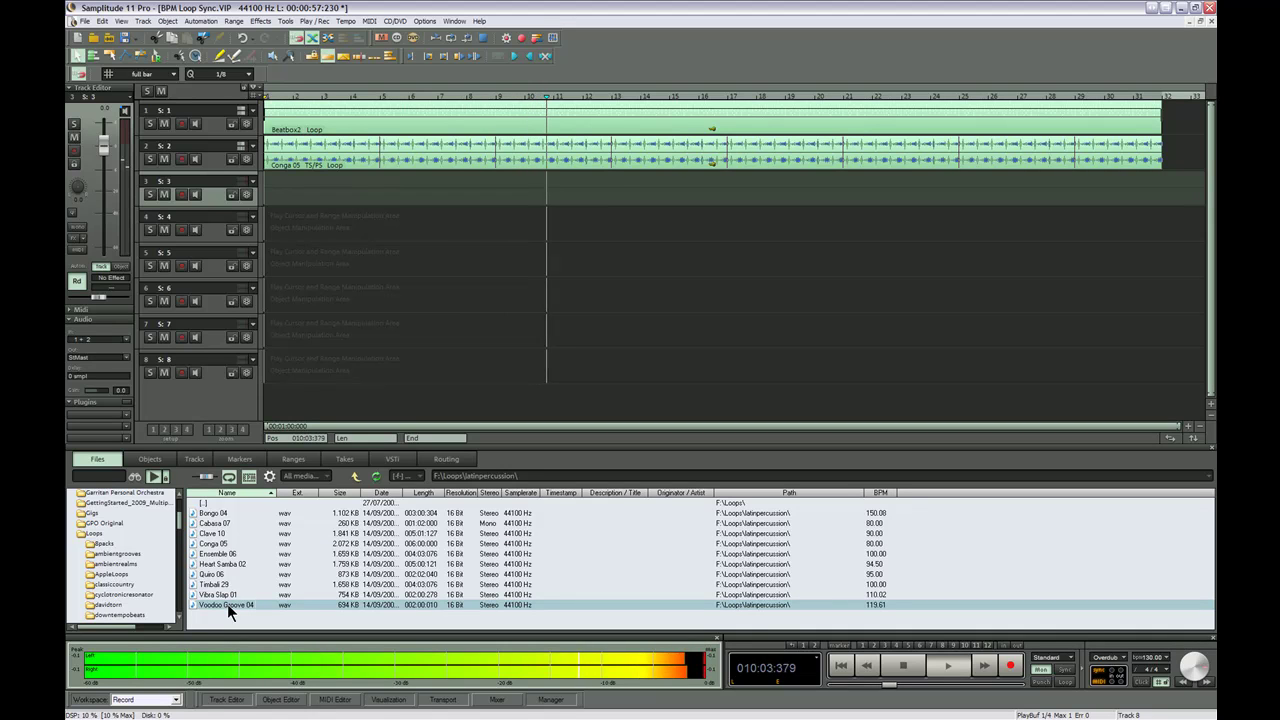
double_click(228, 604)
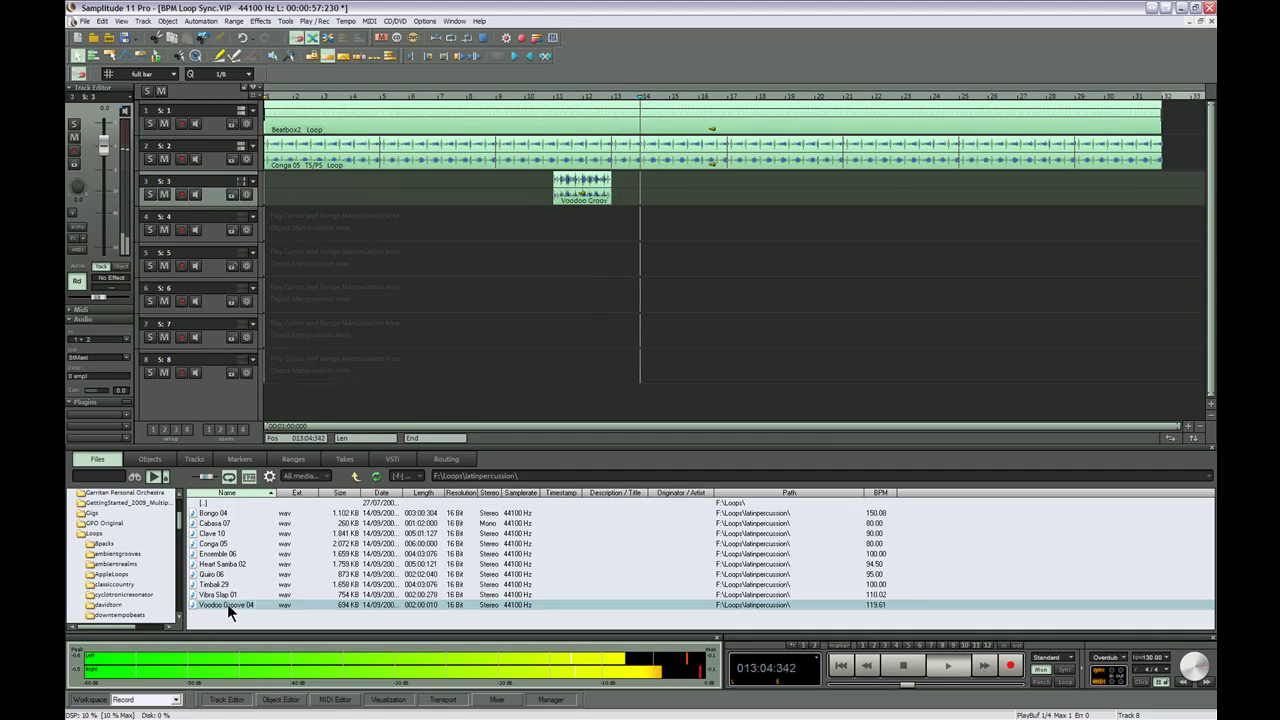
double_click(227, 603)
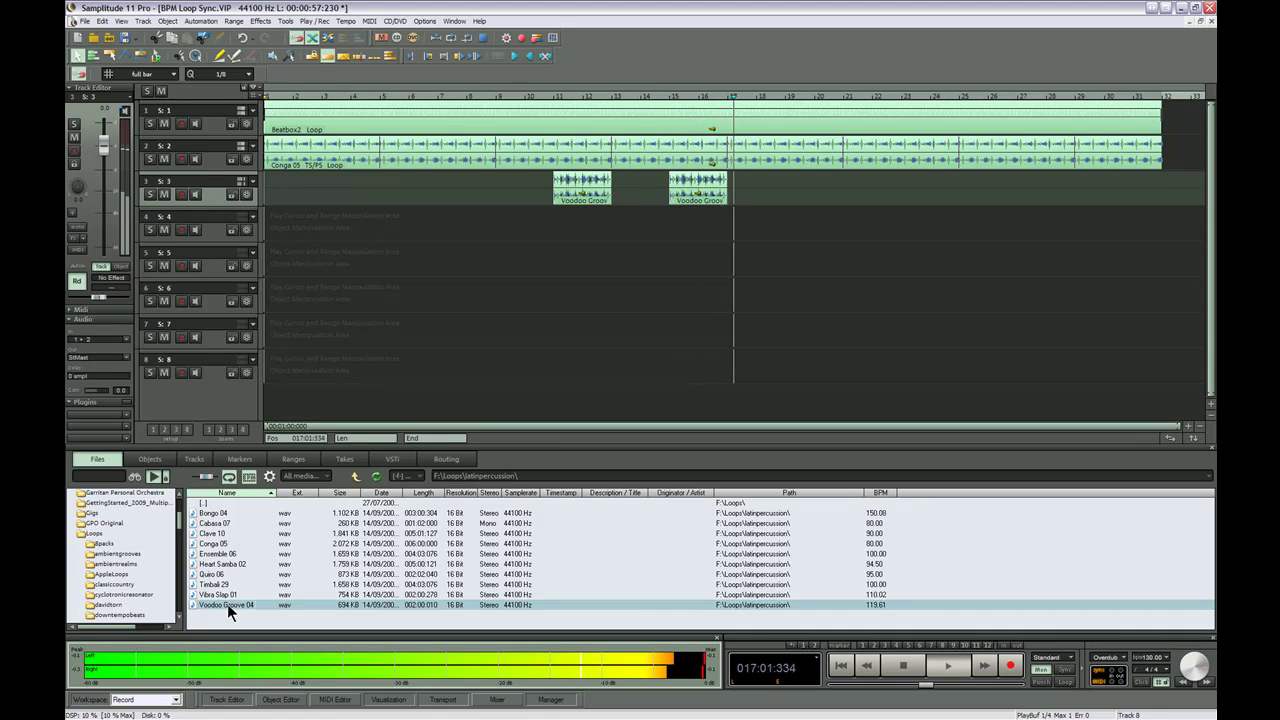
Insert Ensemble 06 on track 4 and Timbali 29 on track 5 at the playhead
click(500, 227)
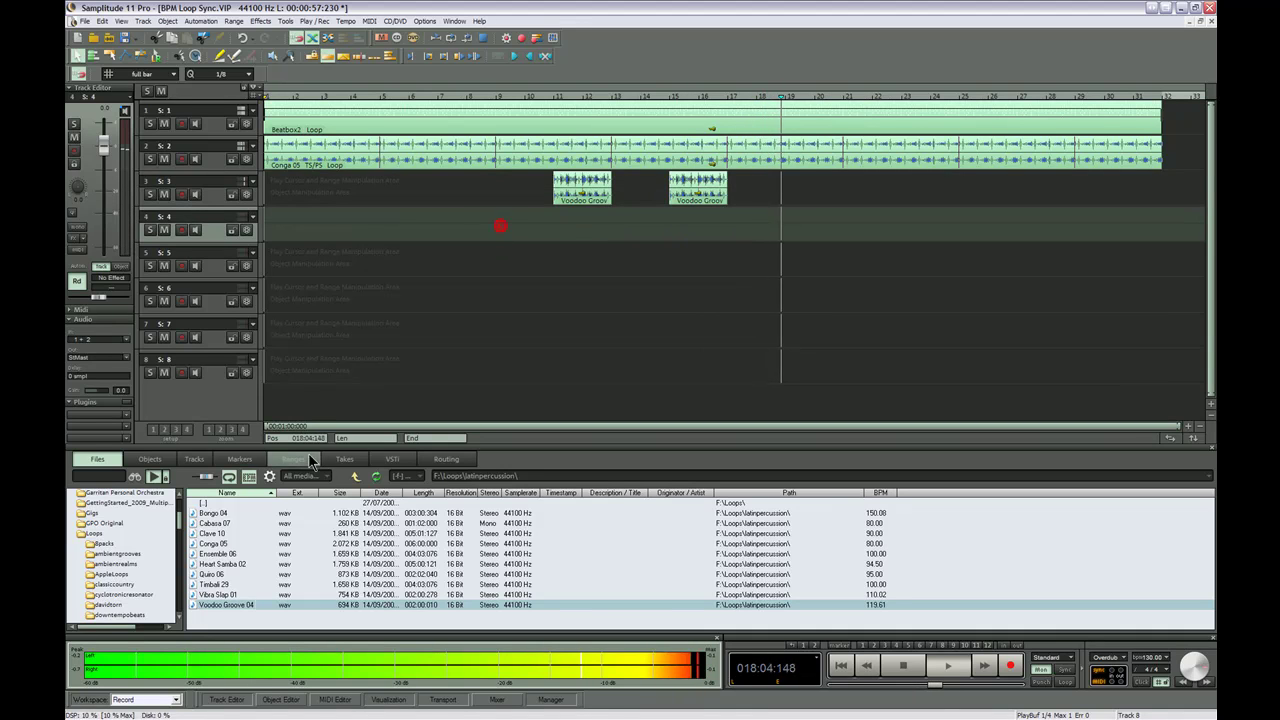
double_click(226, 553)
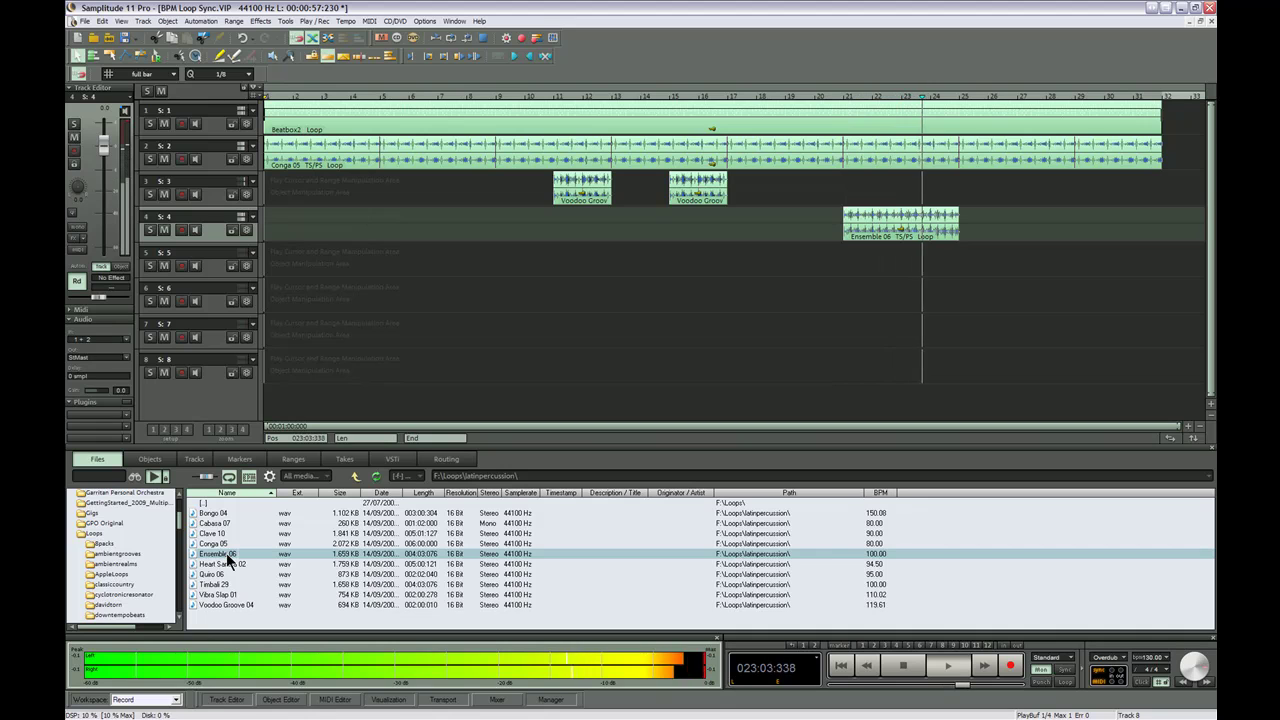
click(753, 271)
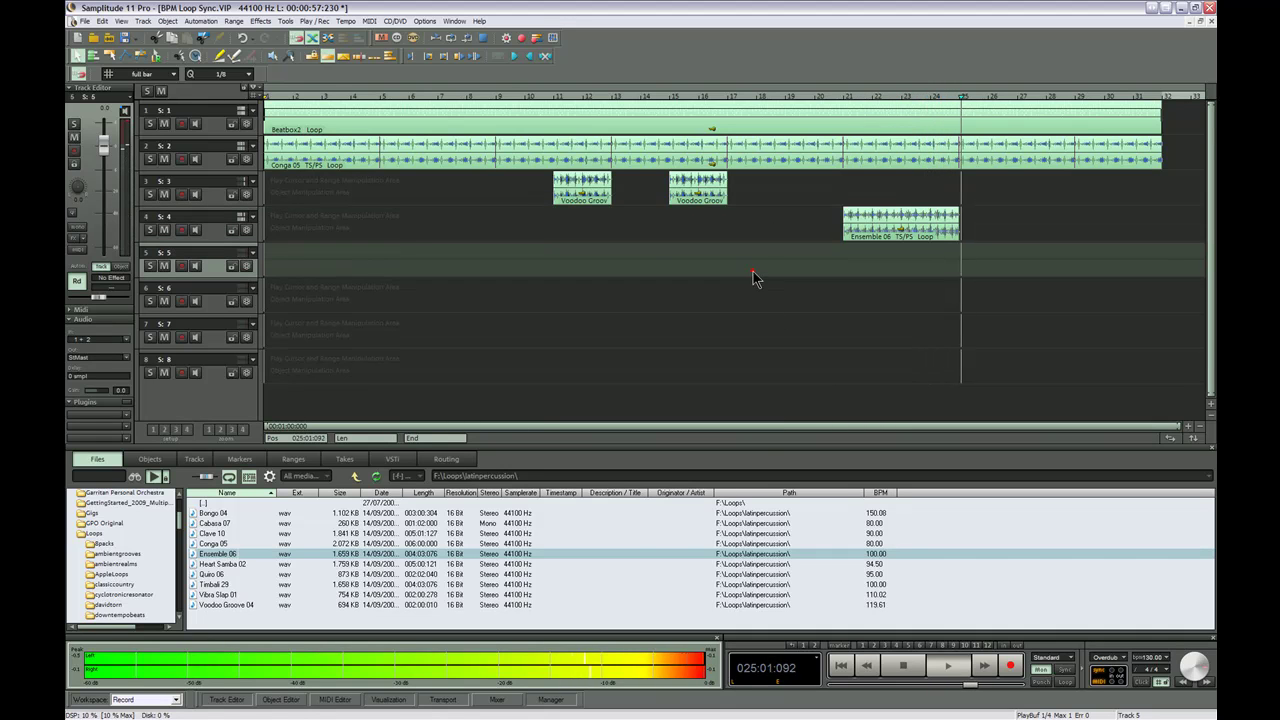
double_click(224, 585)
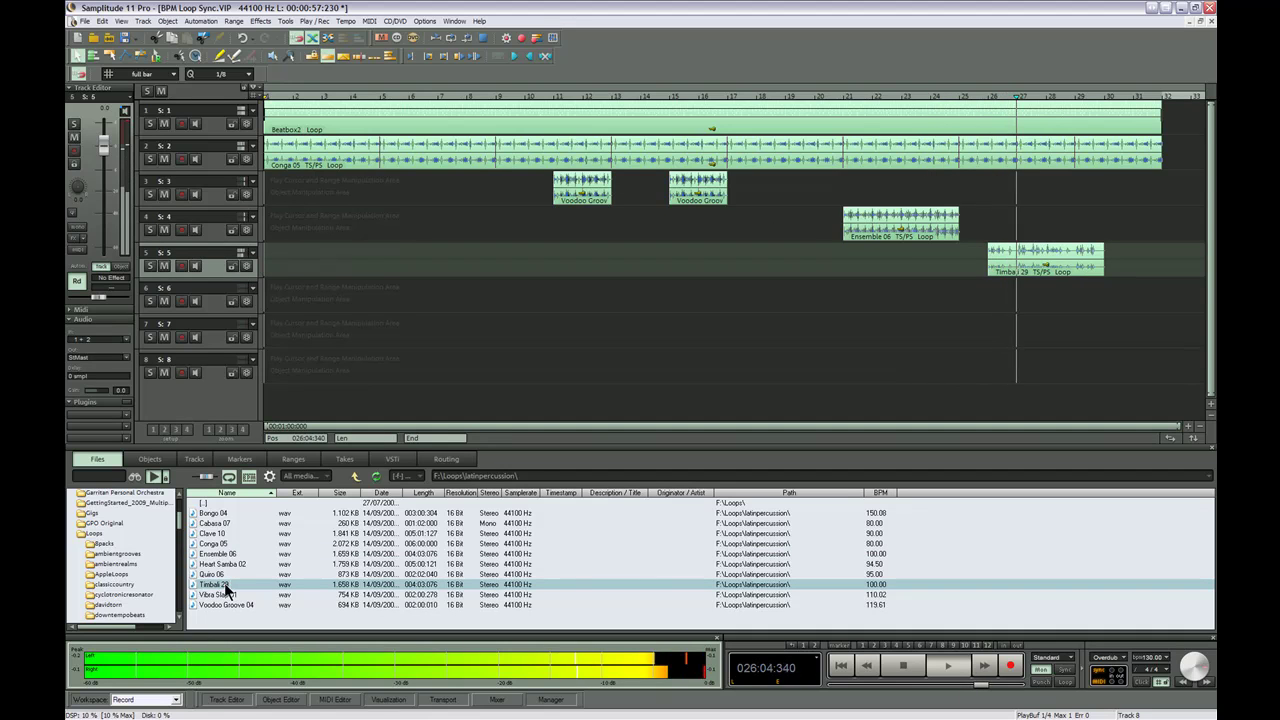